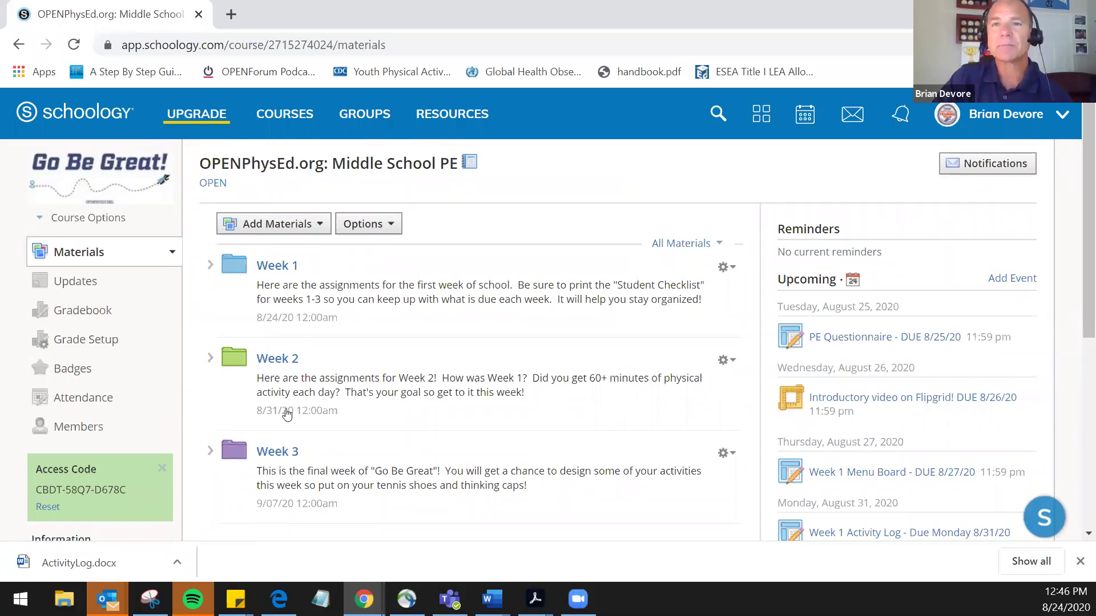
- Open the Week 1 folder and look through its Vocabulary Weeks 1-3 document, returning to the folder
{"action": "left_click", "coordinate": [275, 269]}
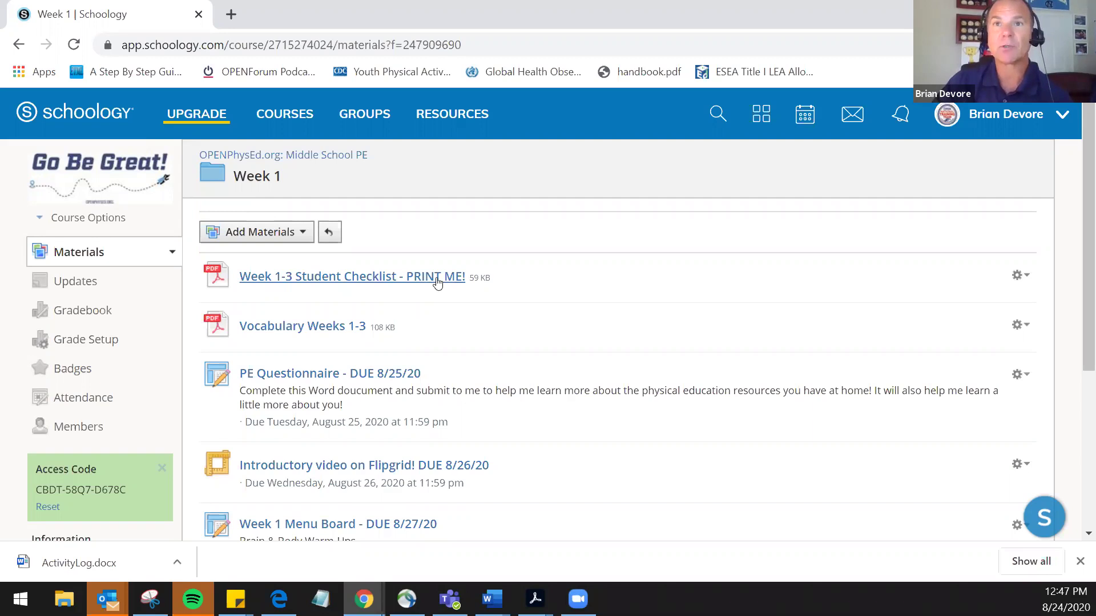
{"action": "left_click", "coordinate": [341, 331]}
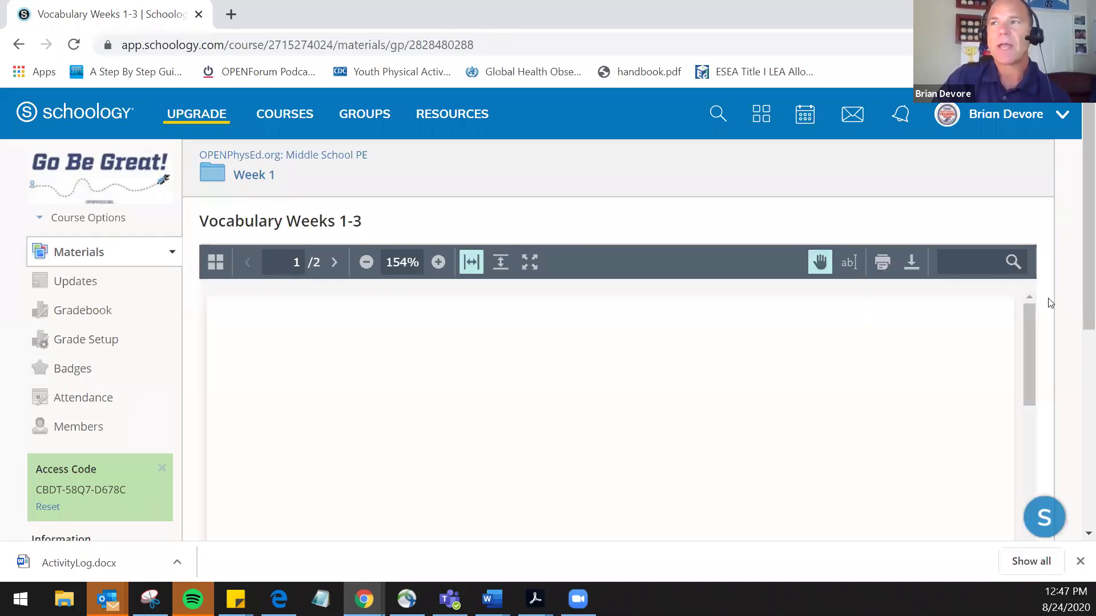
{"action": "scroll", "coordinate": [1049, 302], "scroll_direction": "down", "scroll_amount": 1}
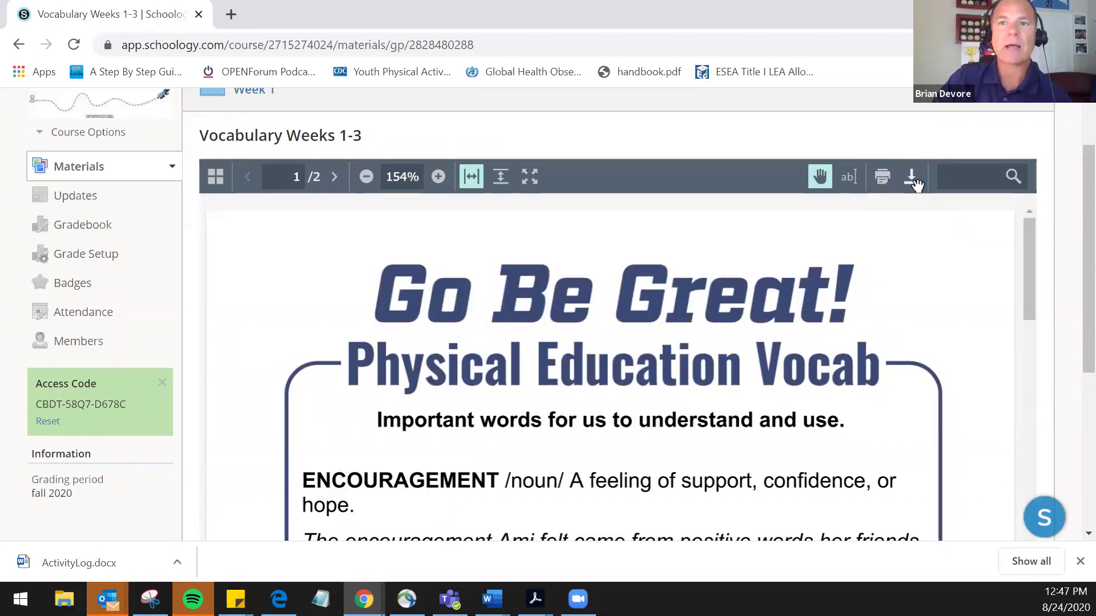
{"action": "scroll", "coordinate": [1010, 310], "scroll_direction": "down", "scroll_amount": 3}
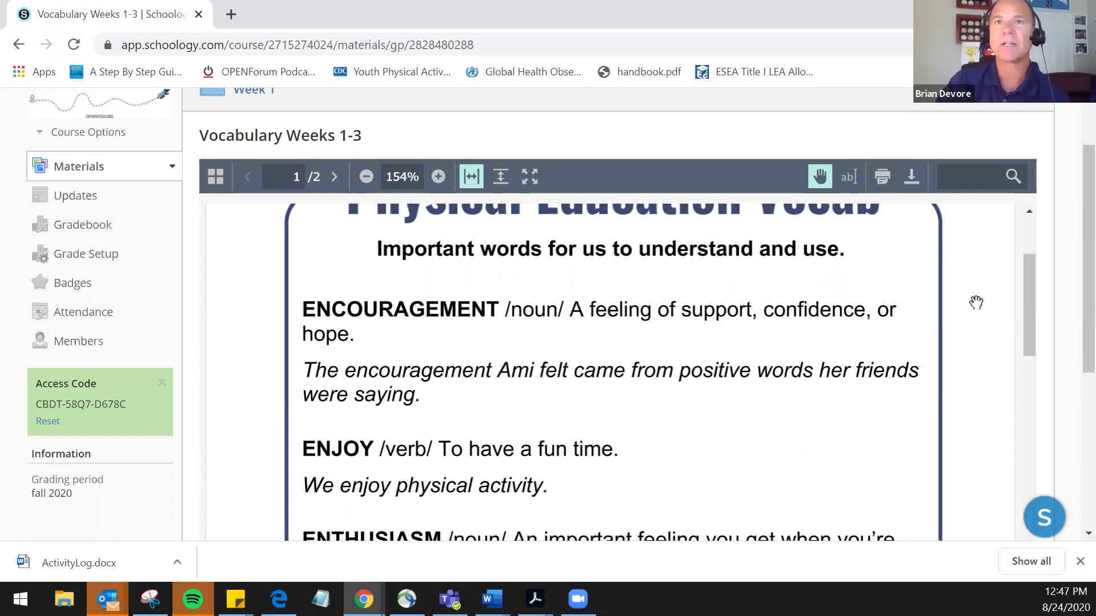
{"action": "scroll", "coordinate": [394, 151], "scroll_direction": "up", "scroll_amount": 2}
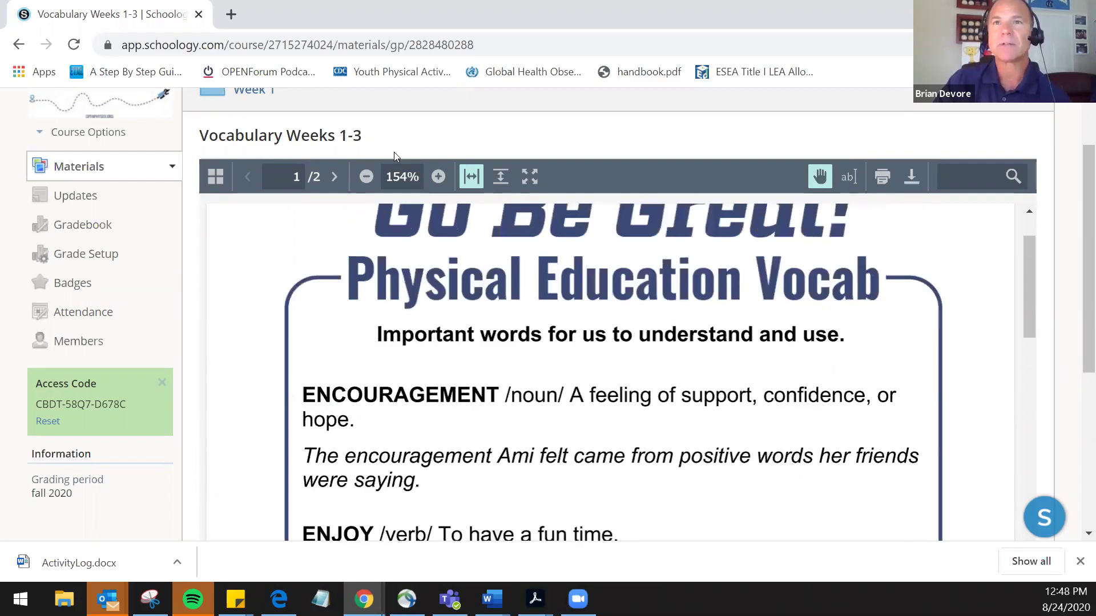
{"action": "scroll", "coordinate": [458, 235], "scroll_direction": "up", "scroll_amount": 2}
{"action": "key", "text": "alt+Left"}
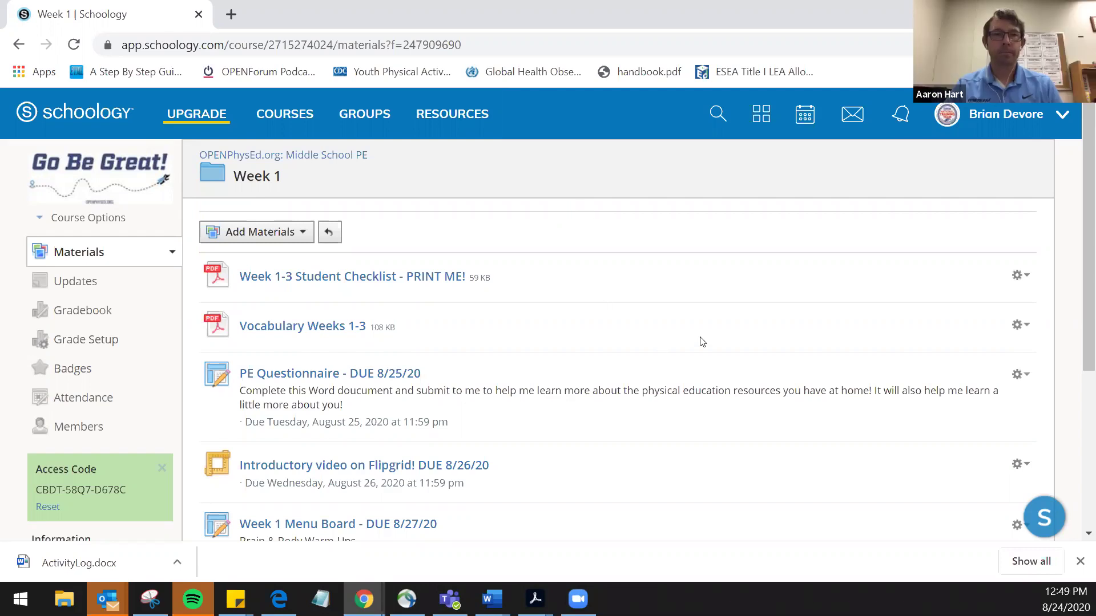
- View the PE Questionnaire and the Introductory video on Flipgrid assignments, returning to the Week 1 folder from each
{"action": "scroll", "coordinate": [702, 341], "scroll_direction": "down", "scroll_amount": 1}
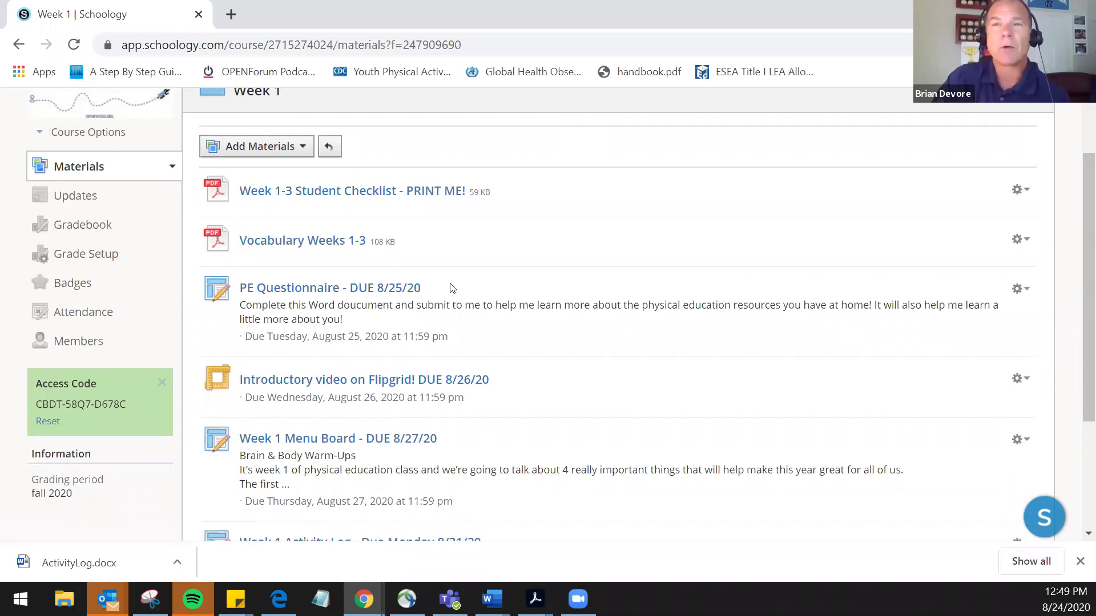
{"action": "scroll", "coordinate": [450, 288], "scroll_direction": "up", "scroll_amount": 2}
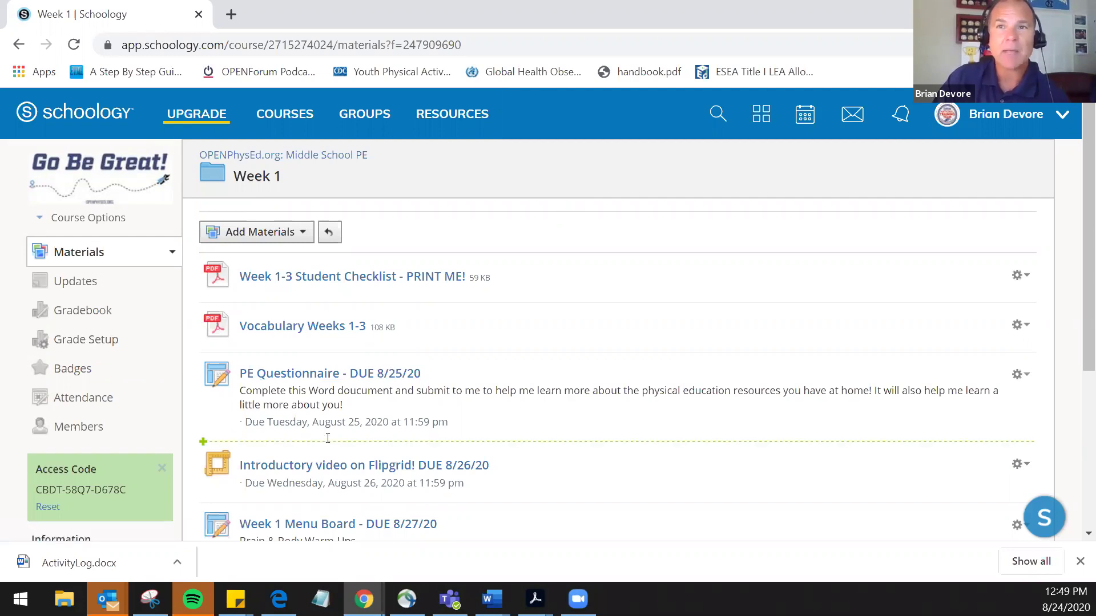
{"action": "left_click", "coordinate": [392, 374]}
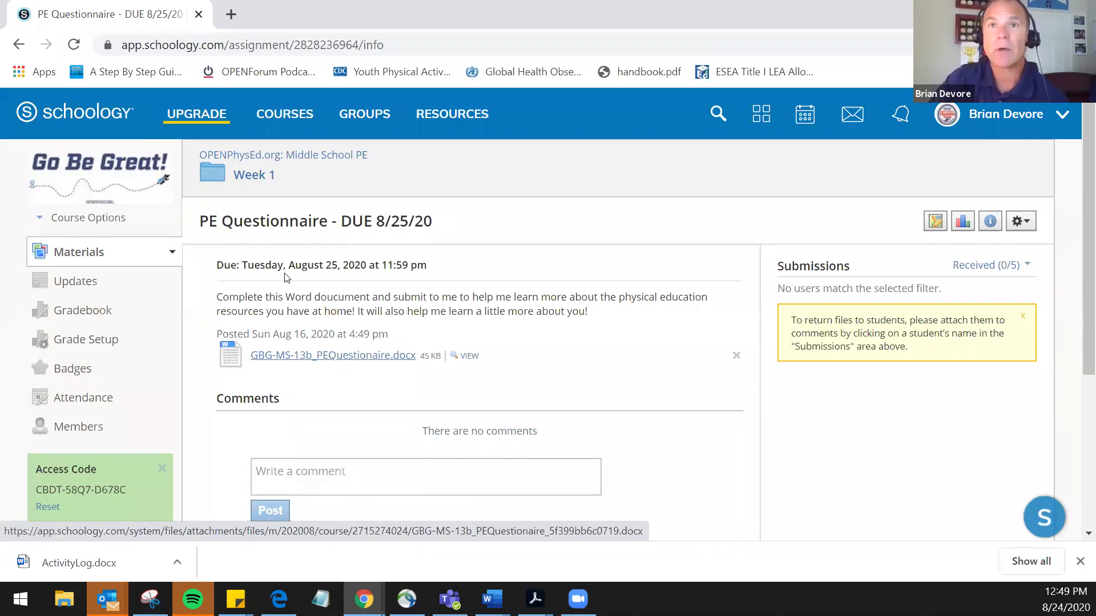
{"action": "left_click", "coordinate": [247, 175]}
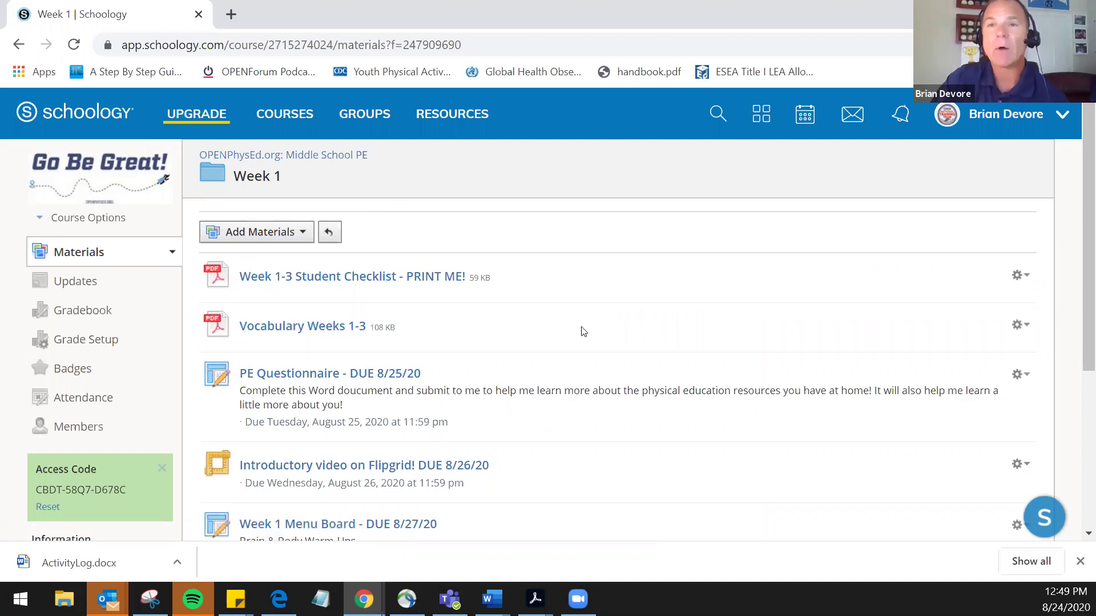
{"action": "scroll", "coordinate": [583, 332], "scroll_direction": "down", "scroll_amount": 1}
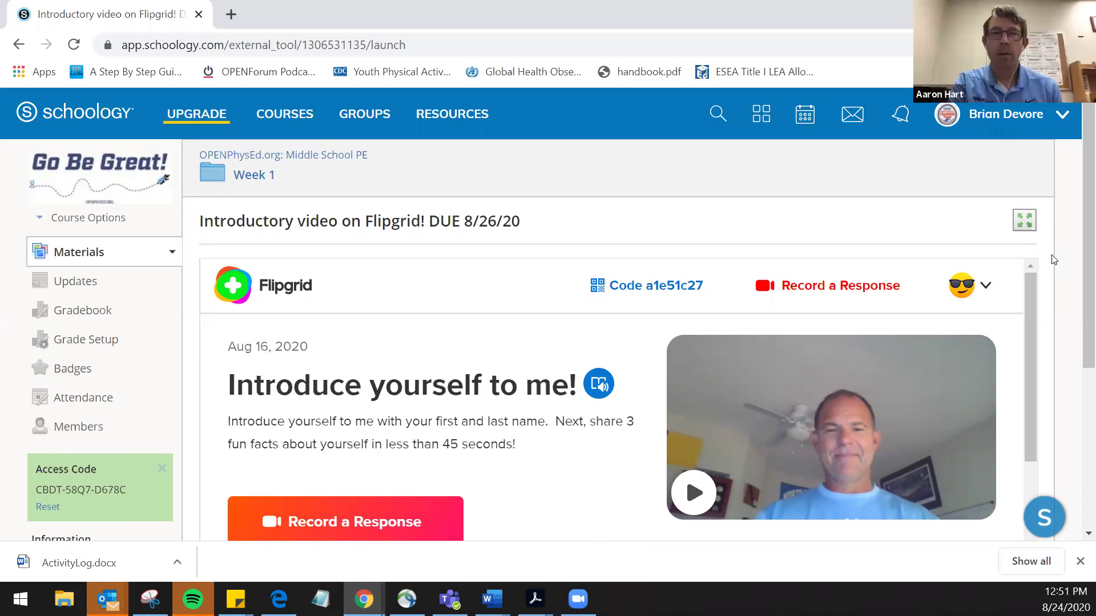
{"action": "left_click", "coordinate": [278, 186]}
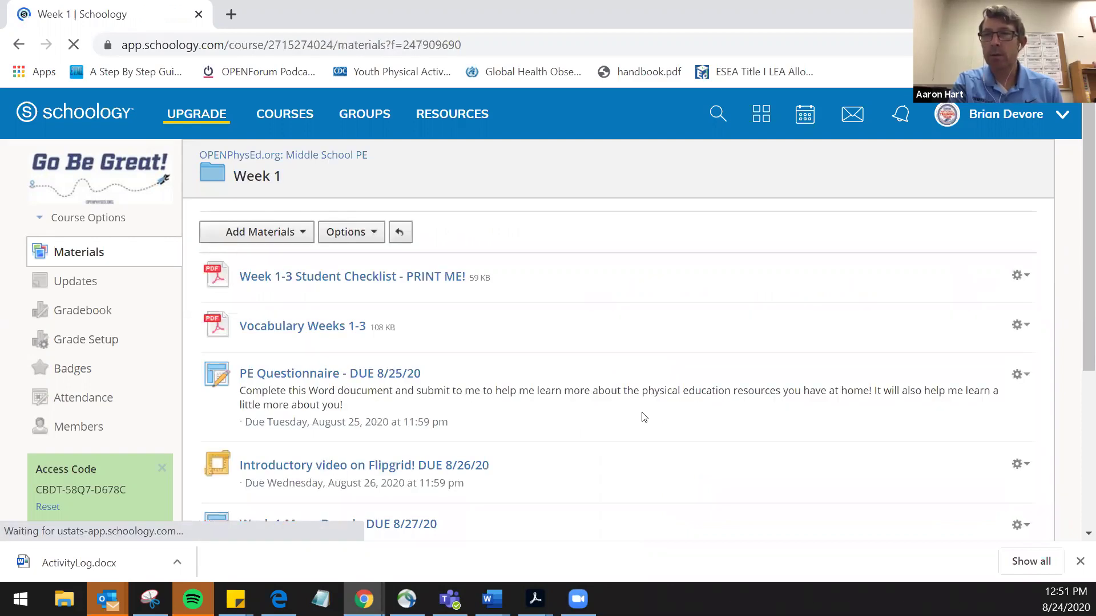
- Open the Week 1 Menu Board assignment, read its instructions through to the attachments, and download the Week 1 Menu Board PDF
{"action": "scroll", "coordinate": [643, 417], "scroll_direction": "down", "scroll_amount": 5}
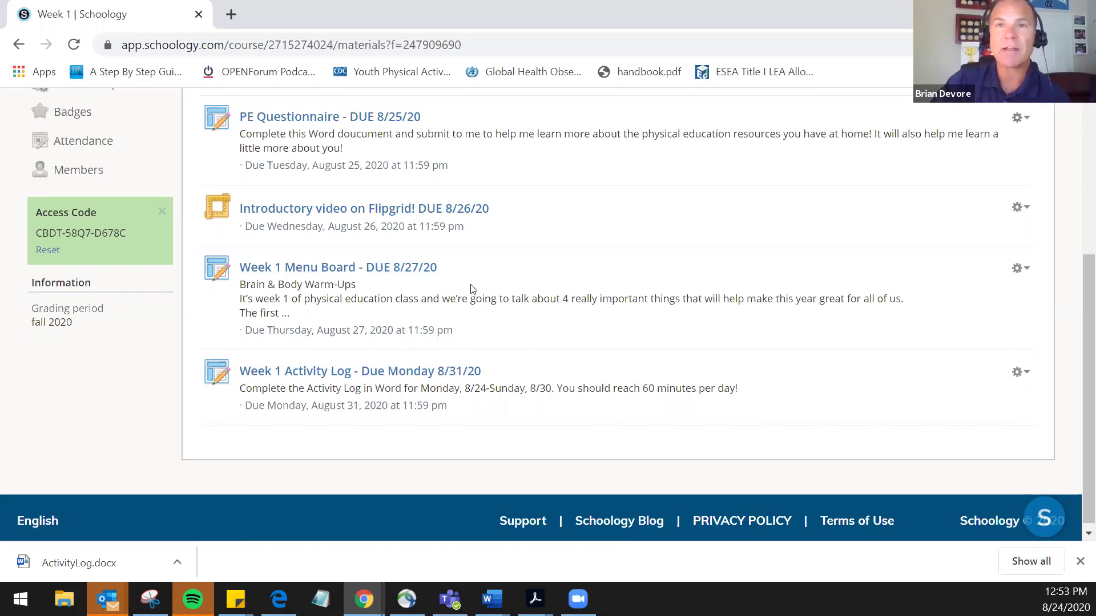
{"action": "left_click", "coordinate": [351, 269]}
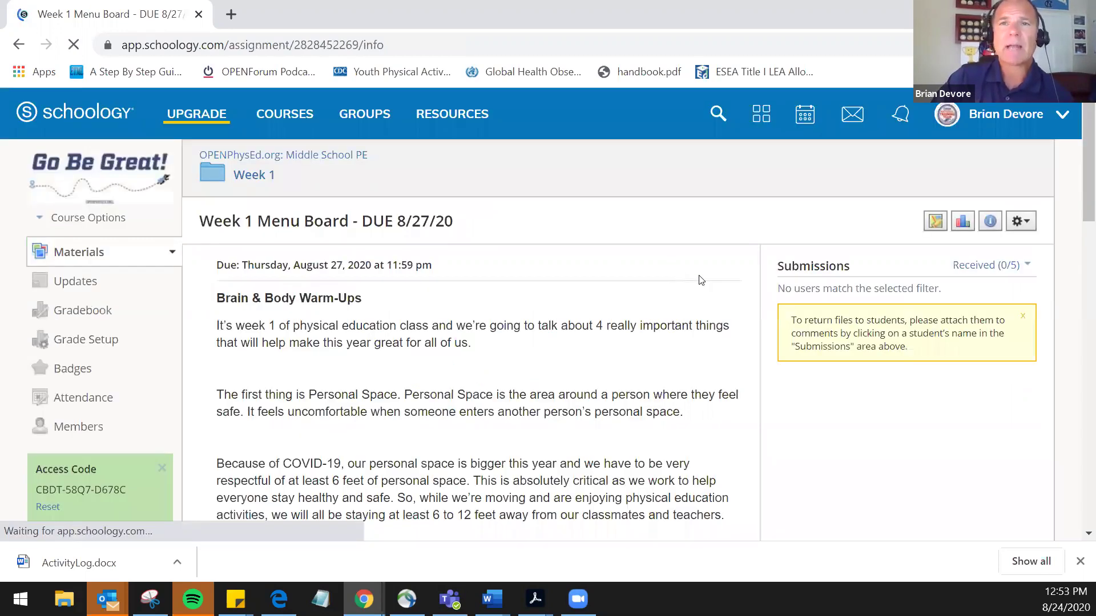
{"action": "scroll", "coordinate": [701, 280], "scroll_direction": "down", "scroll_amount": 2}
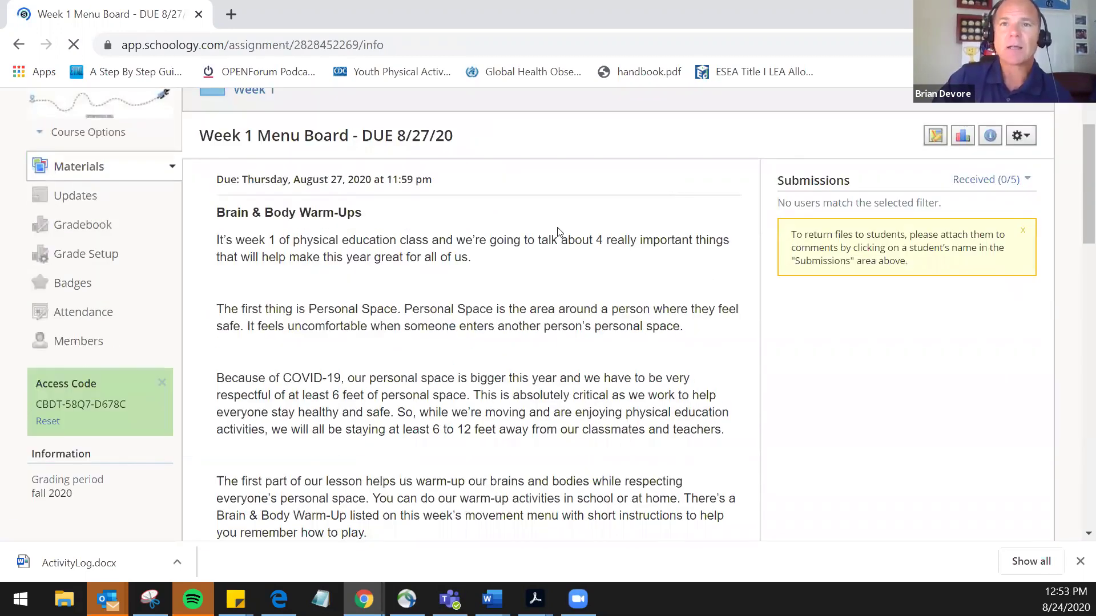
{"action": "scroll", "coordinate": [579, 234], "scroll_direction": "down", "scroll_amount": 1}
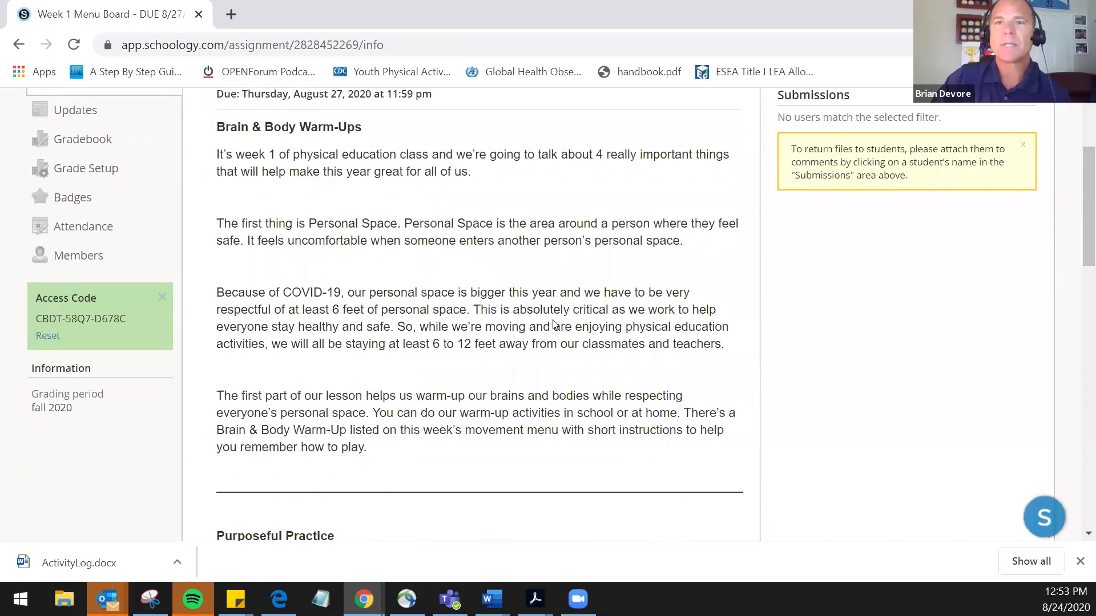
{"action": "scroll", "coordinate": [521, 396], "scroll_direction": "down", "scroll_amount": 4}
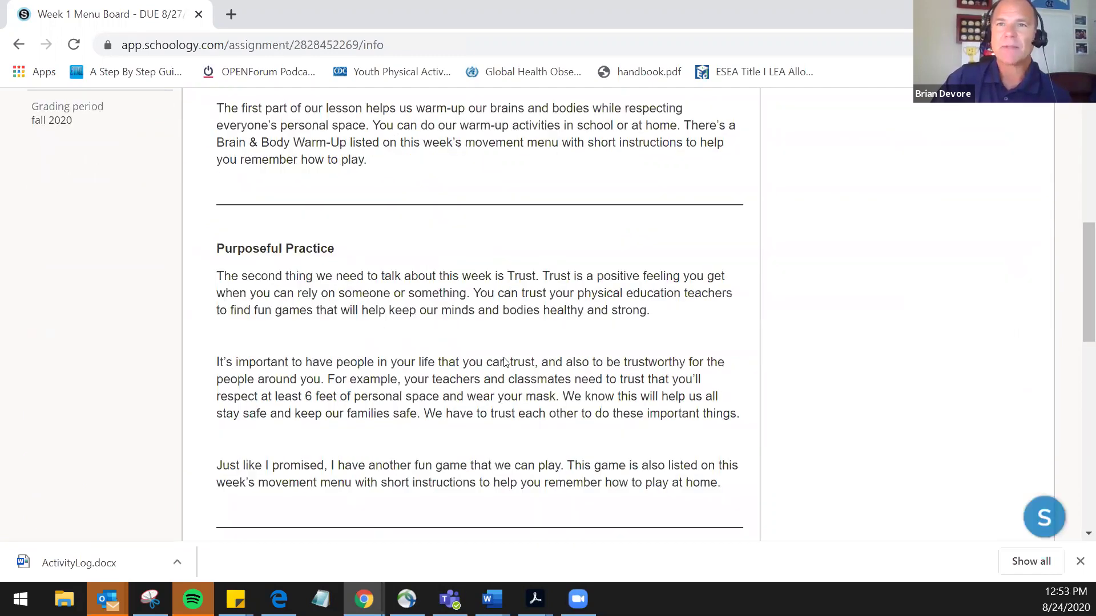
{"action": "scroll", "coordinate": [504, 361], "scroll_direction": "down", "scroll_amount": 5}
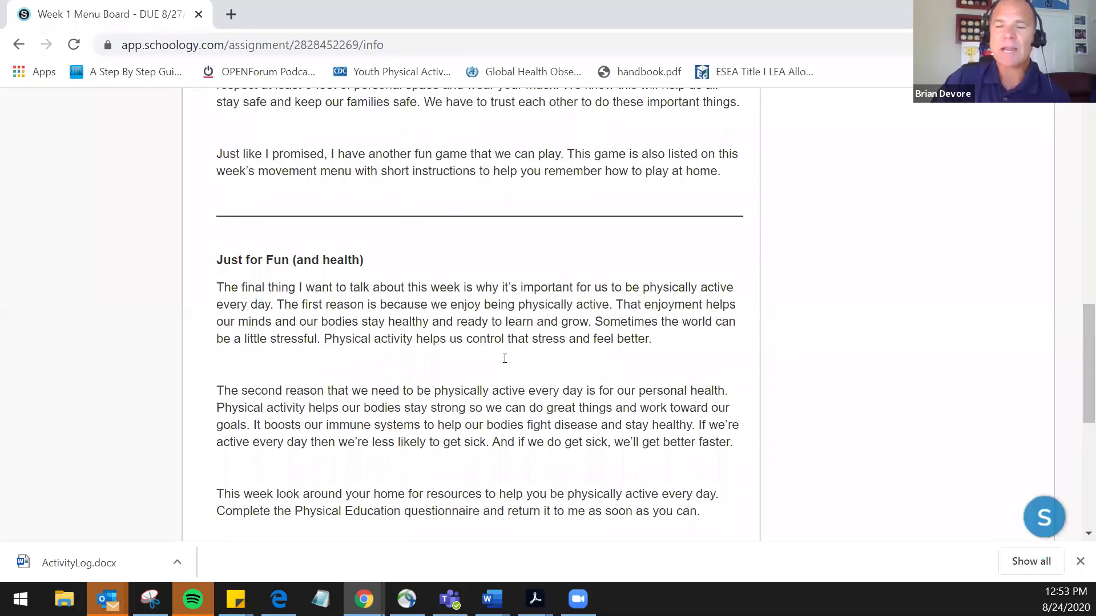
{"action": "scroll", "coordinate": [504, 358], "scroll_direction": "down", "scroll_amount": 4}
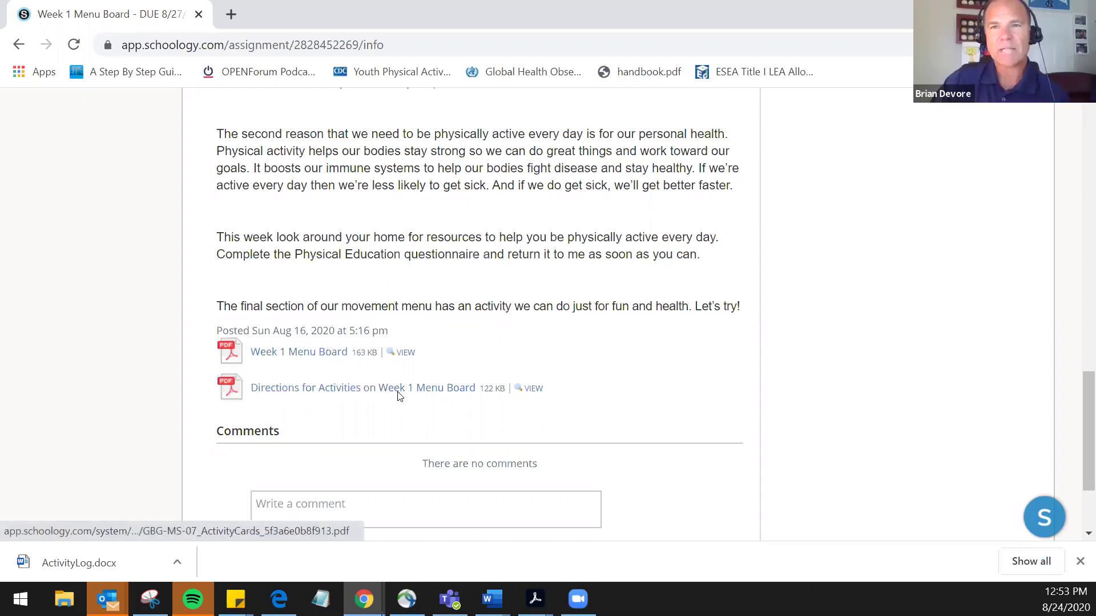
{"action": "left_click", "coordinate": [333, 353]}
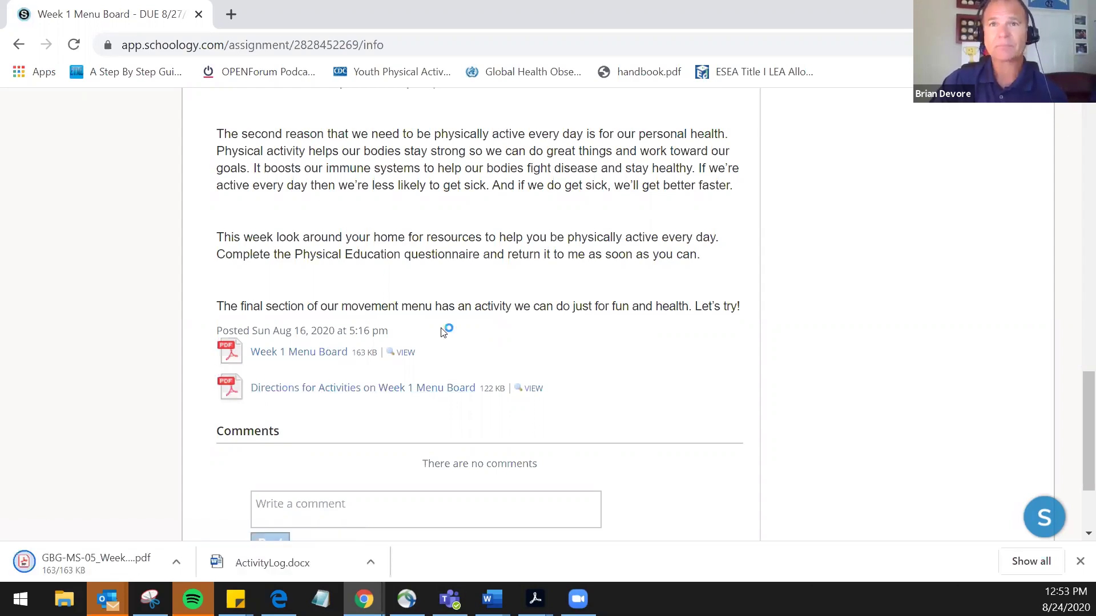
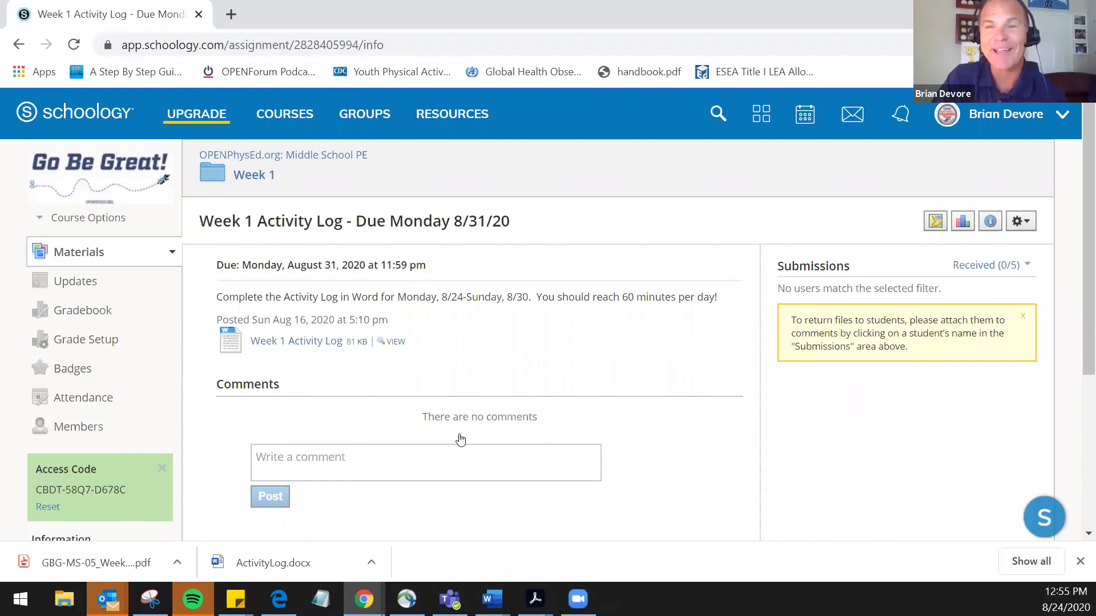
- Open the Week 1 Activity Log attachment, review its daily table, Fun-Meter and Check-In Chat, and close the preview
{"action": "left_click", "coordinate": [317, 343]}
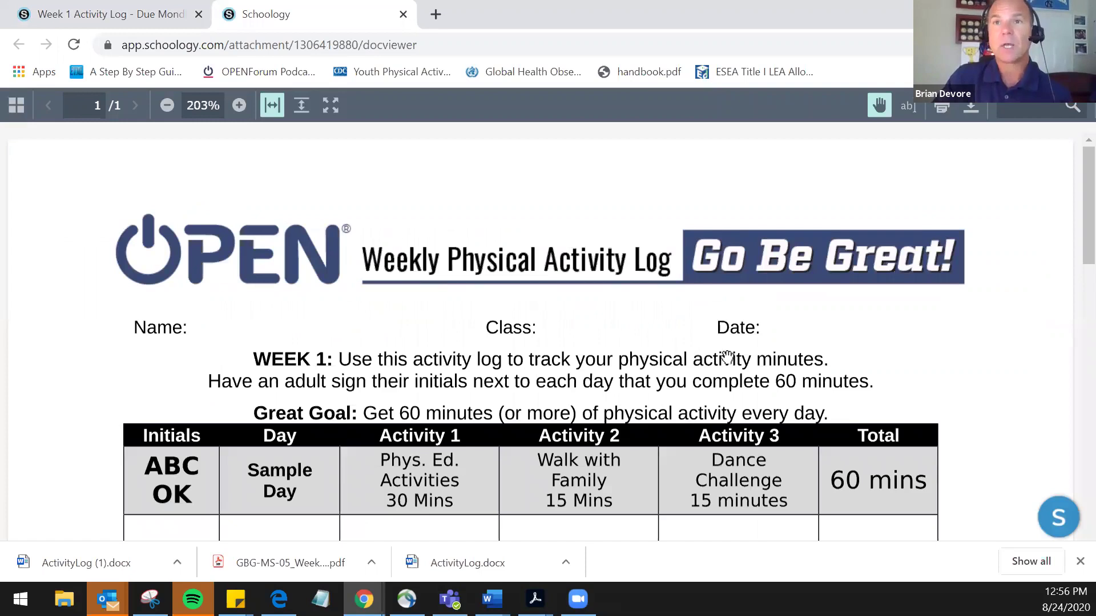
{"action": "scroll", "coordinate": [717, 391], "scroll_direction": "down", "scroll_amount": 3}
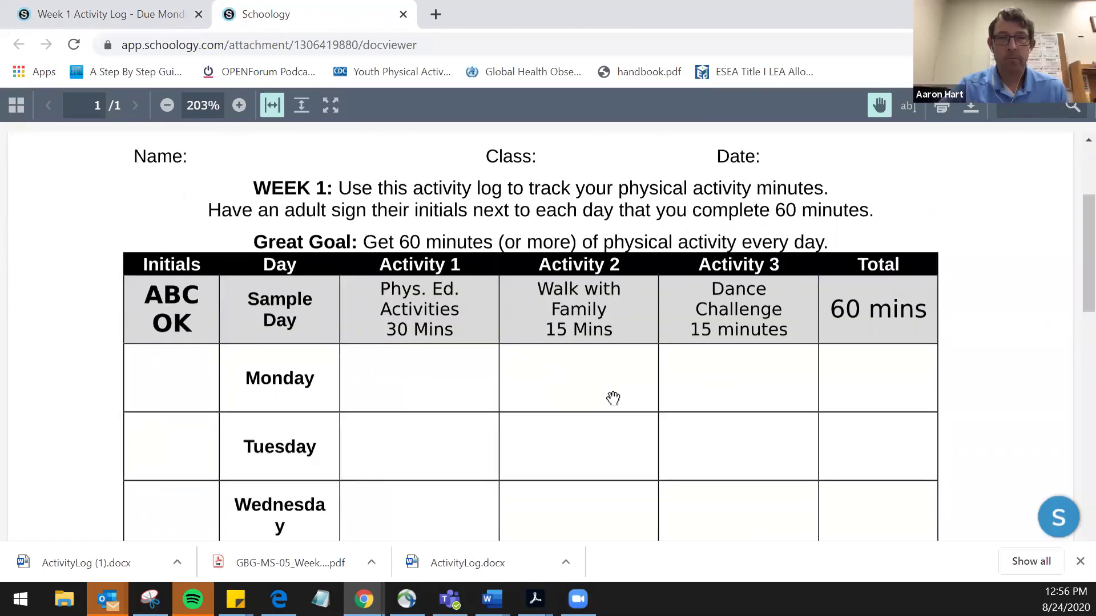
{"action": "scroll", "coordinate": [609, 411], "scroll_direction": "down", "scroll_amount": 6}
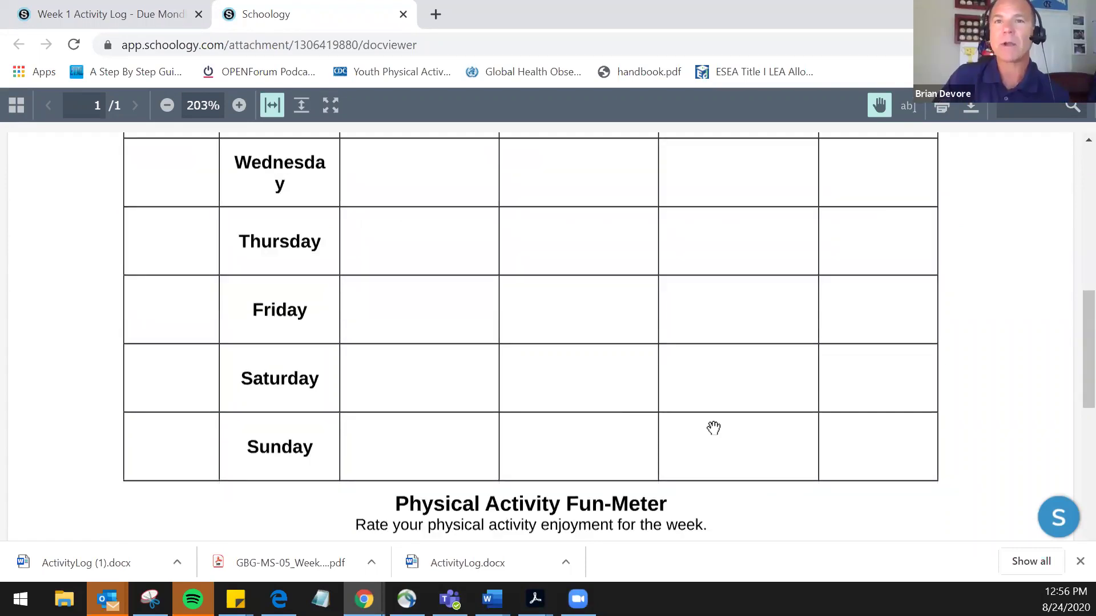
{"action": "scroll", "coordinate": [714, 353], "scroll_direction": "down", "scroll_amount": 3}
{"action": "scroll", "coordinate": [722, 343], "scroll_direction": "down", "scroll_amount": 1}
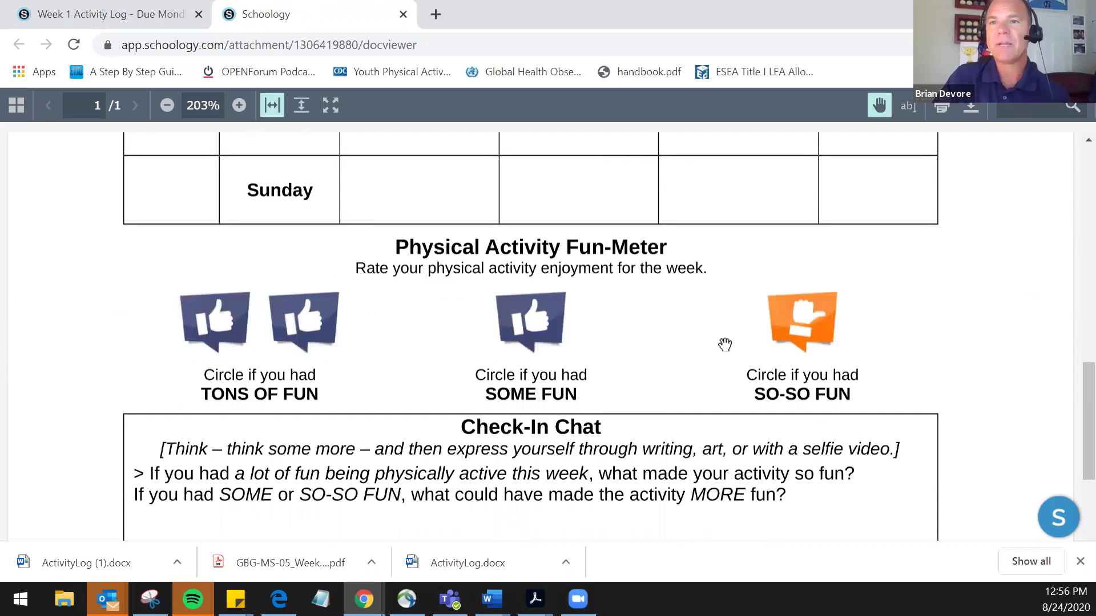
{"action": "scroll", "coordinate": [787, 343], "scroll_direction": "down", "scroll_amount": 3}
{"action": "scroll", "coordinate": [787, 343], "scroll_direction": "up", "scroll_amount": 5}
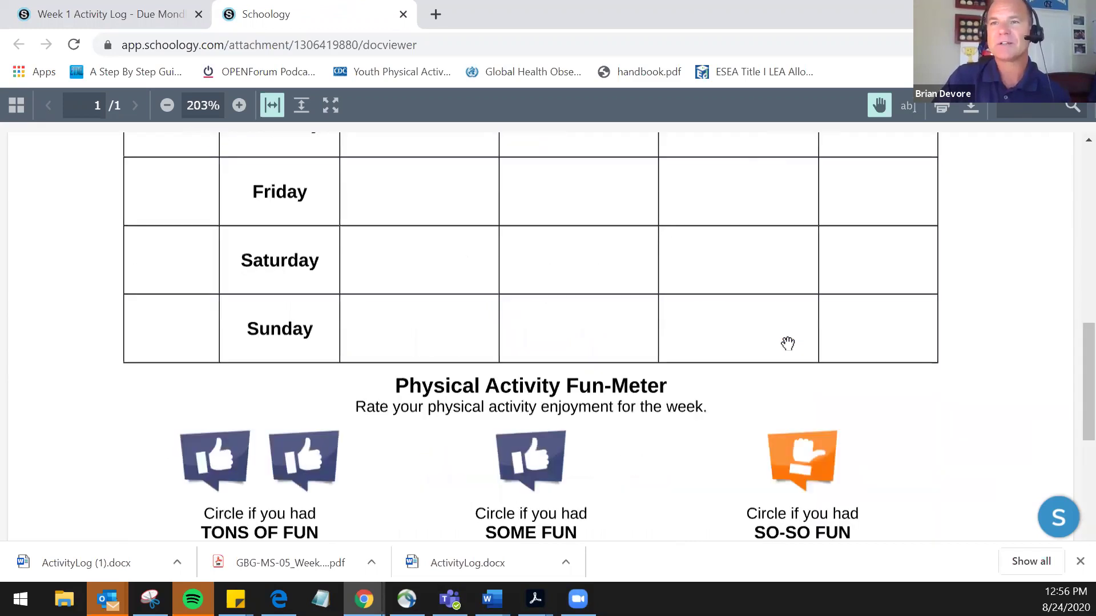
{"action": "scroll", "coordinate": [756, 332], "scroll_direction": "up", "scroll_amount": 10}
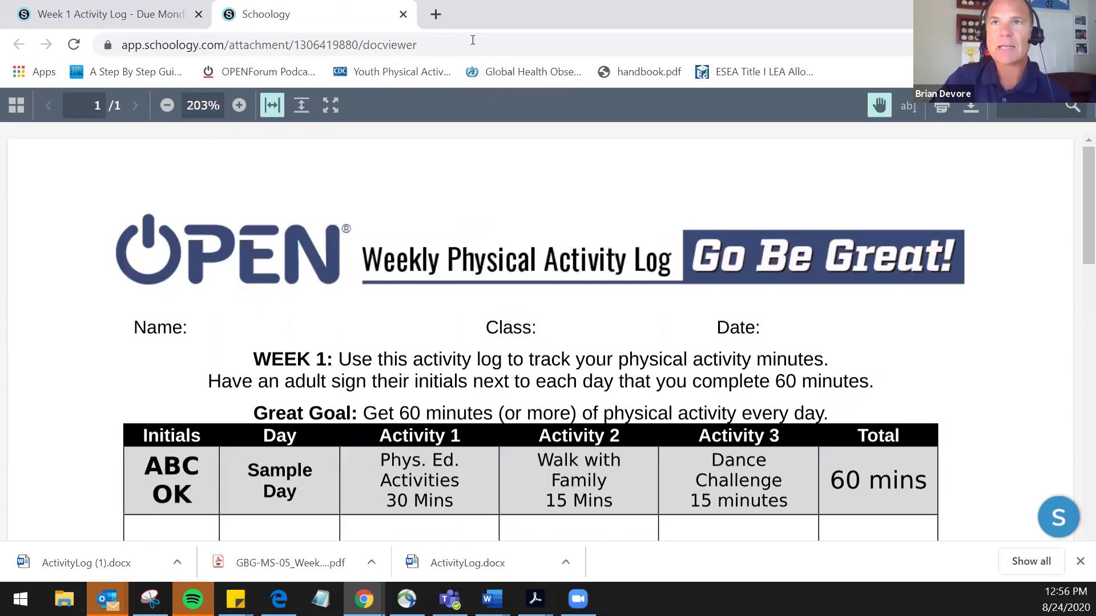
{"action": "key", "text": "ctrl+w"}
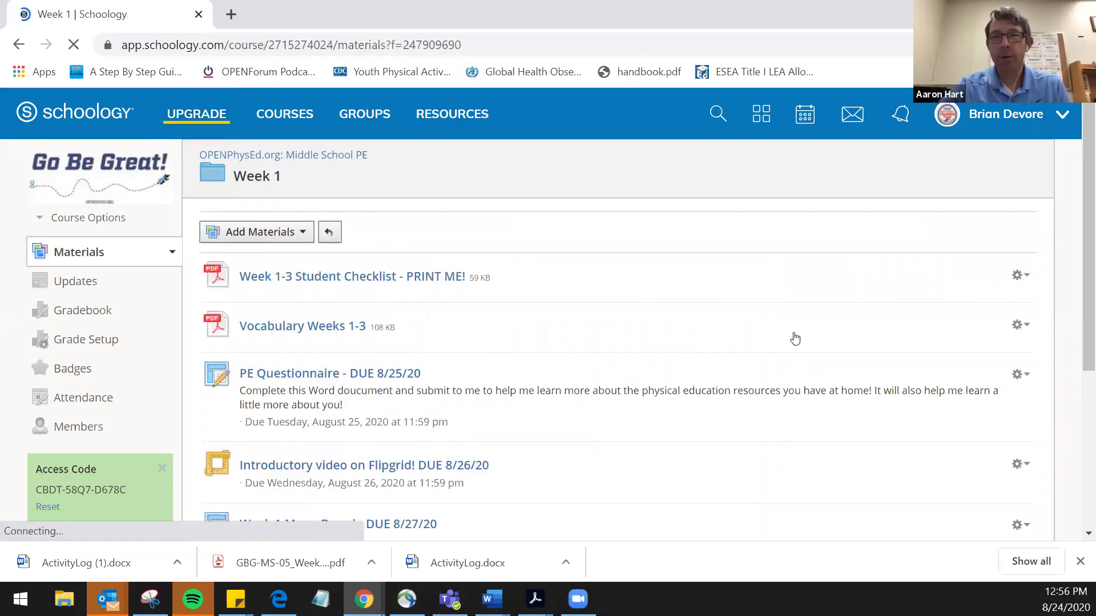
- Look over the Week 1 assignment list and go back to the OPENPhysEd.org: Middle School PE course materials
{"action": "scroll", "coordinate": [795, 339], "scroll_direction": "down", "scroll_amount": 3}
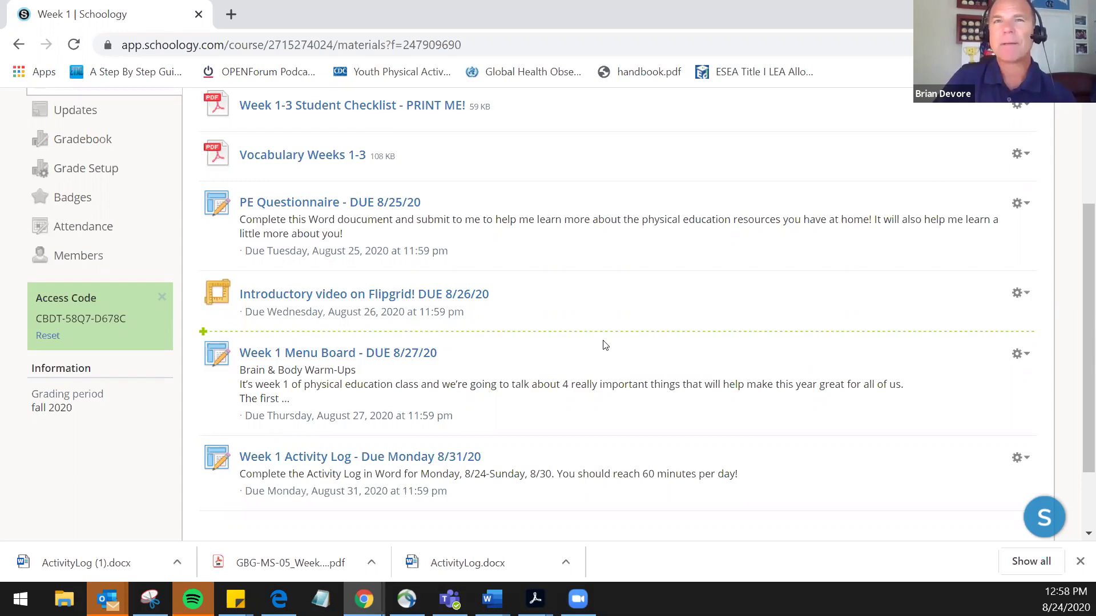
{"action": "scroll", "coordinate": [497, 270], "scroll_direction": "up", "scroll_amount": 3}
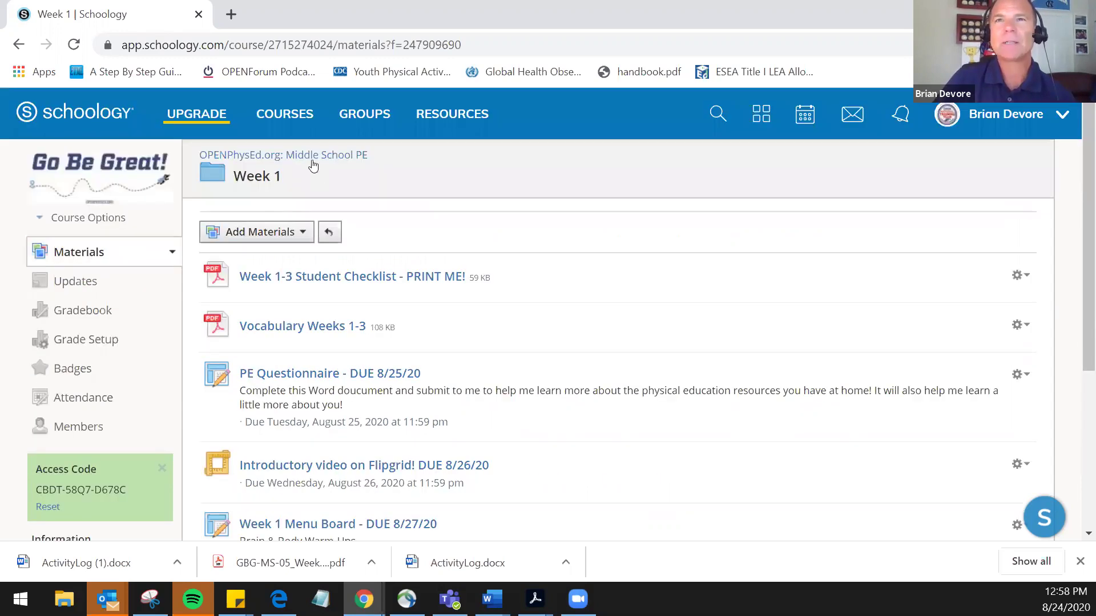
{"action": "left_click", "coordinate": [283, 155]}
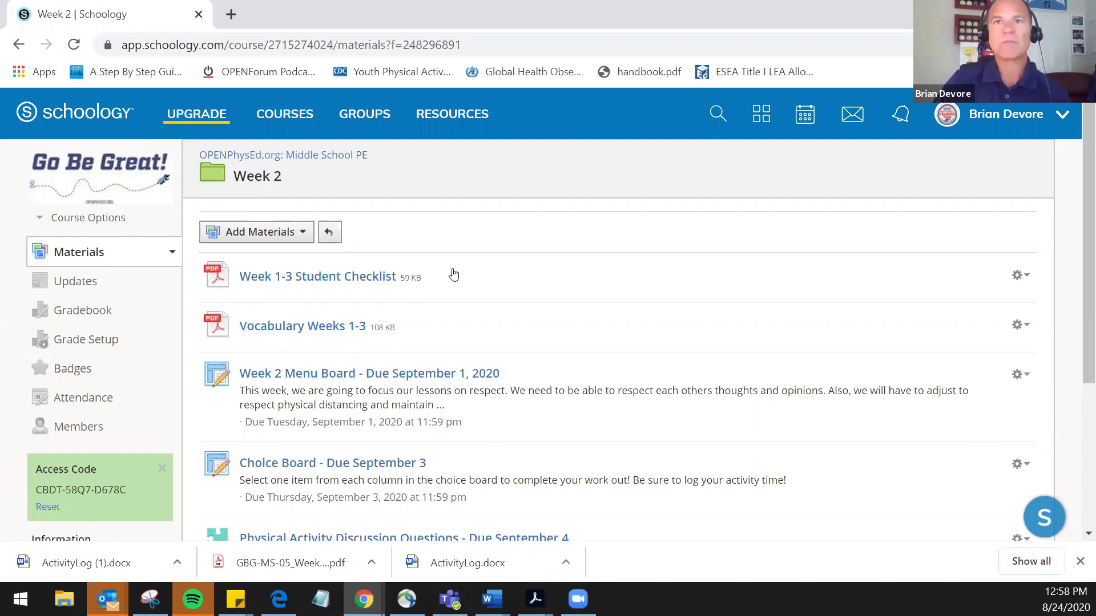
- Look over the Week 2 materials, open the Choice Board assignment due September 3, and view its Go Be Great Choice Board PDF
{"action": "mouse_move", "coordinate": [483, 323]}
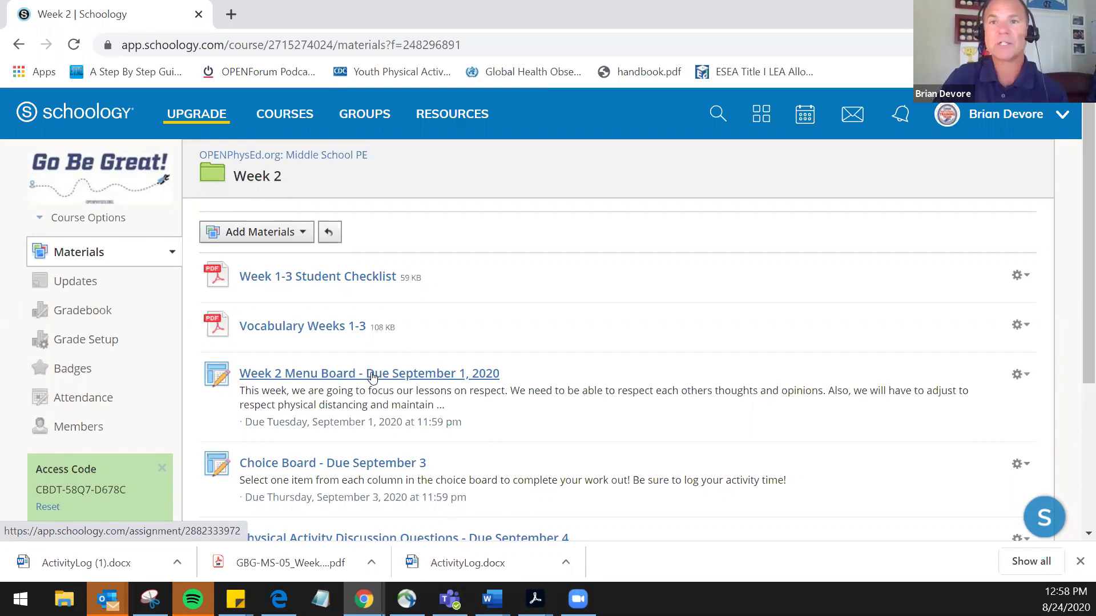
{"action": "scroll", "coordinate": [441, 362], "scroll_direction": "down", "scroll_amount": 1}
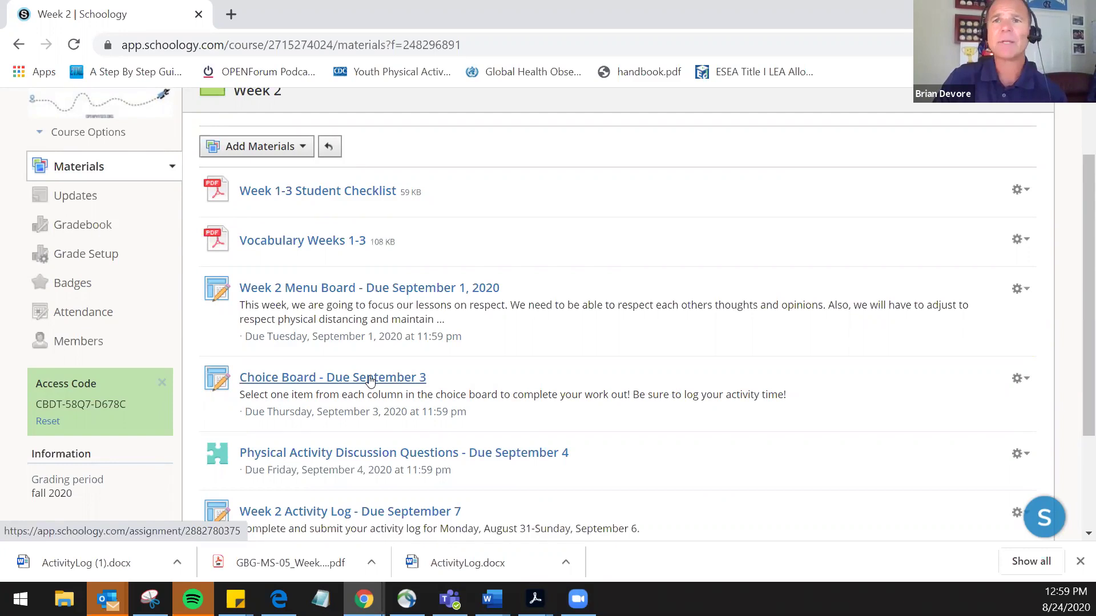
{"action": "left_click", "coordinate": [407, 378]}
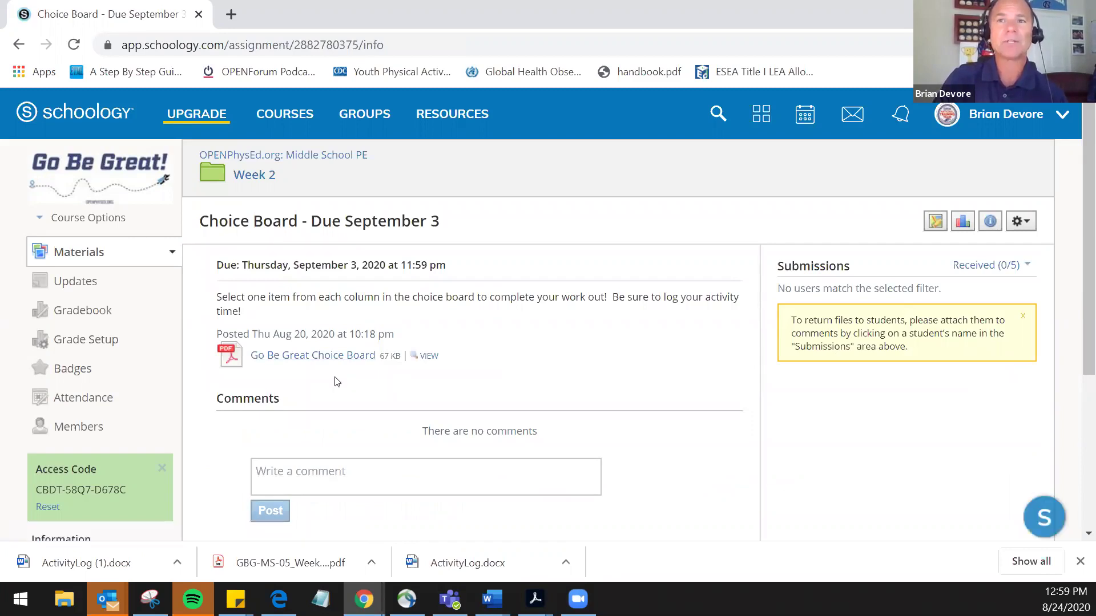
{"action": "left_click", "coordinate": [426, 358]}
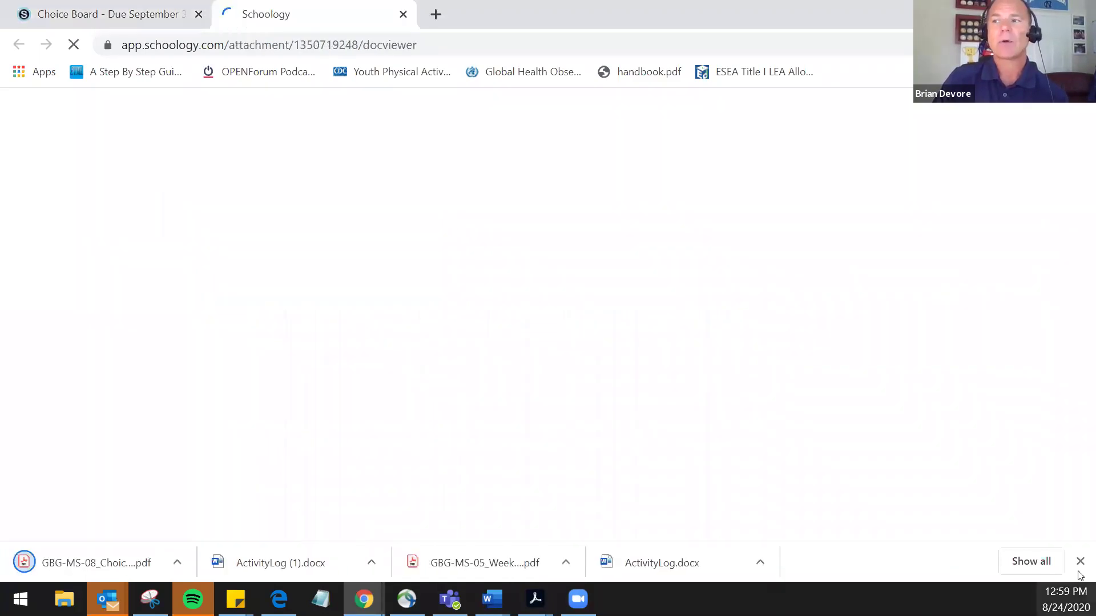
- Dismiss the downloads bar, read through the At Home Choice Board's activity columns, and close the document to return to the Week 2 folder
{"action": "left_click", "coordinate": [1078, 559]}
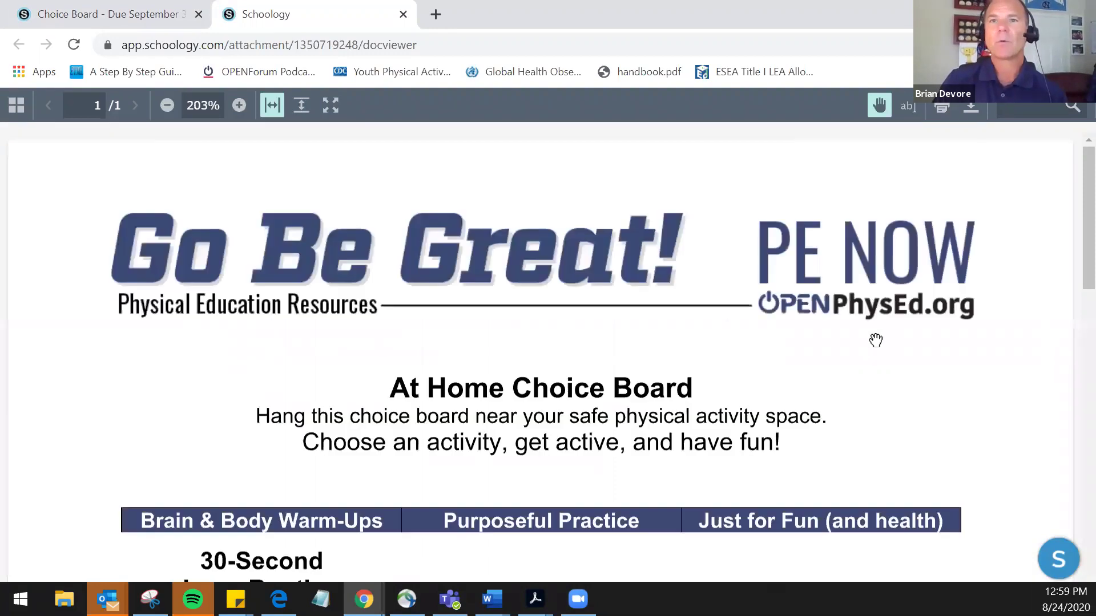
{"action": "scroll", "coordinate": [870, 339], "scroll_direction": "down", "scroll_amount": 3}
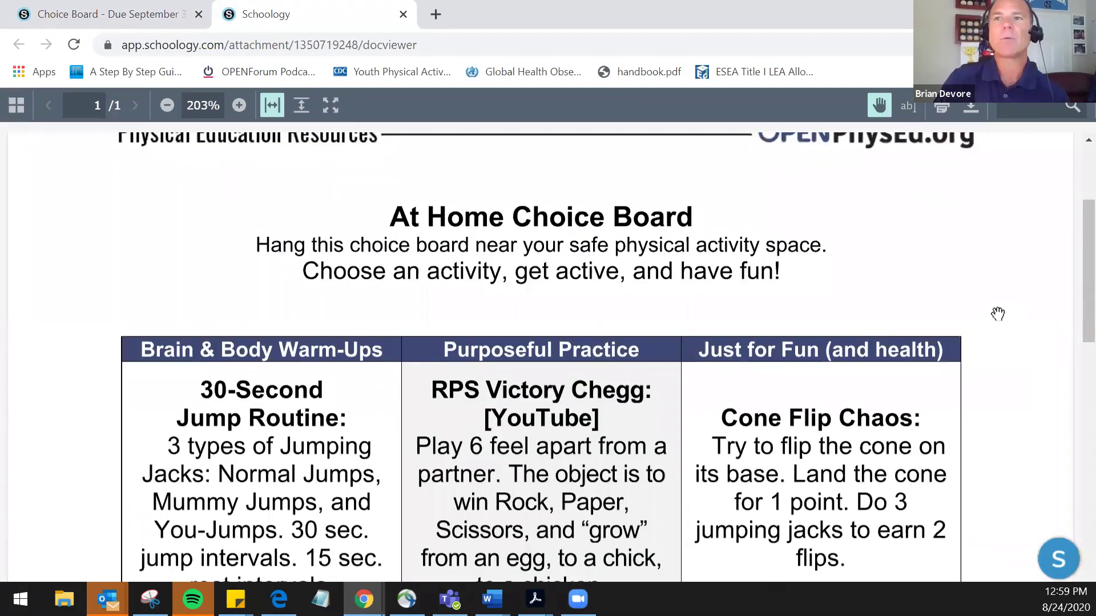
{"action": "scroll", "coordinate": [1054, 321], "scroll_direction": "down", "scroll_amount": 2}
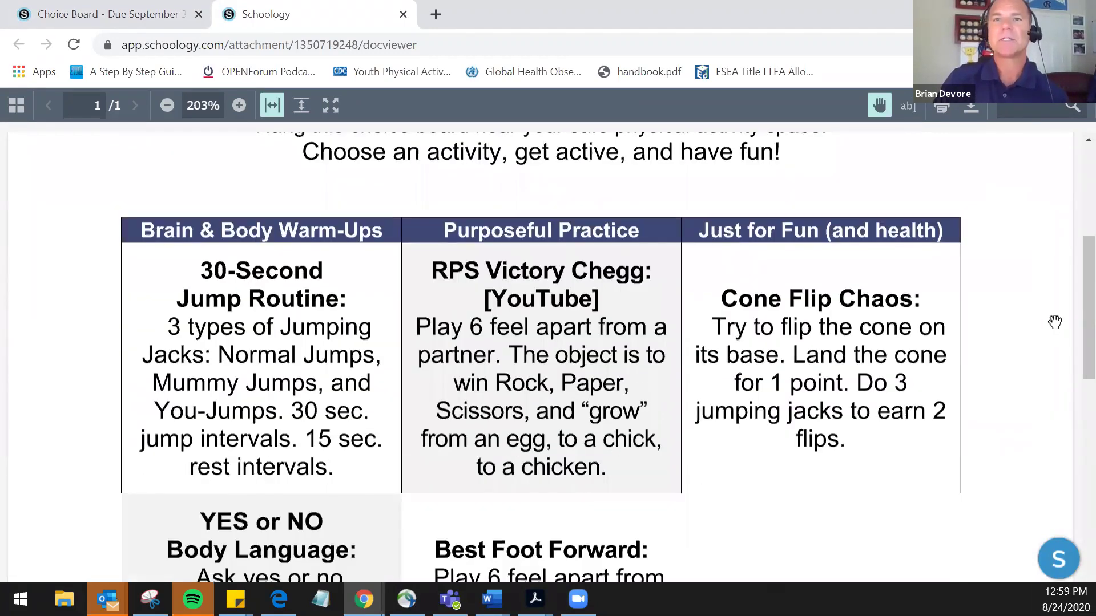
{"action": "scroll", "coordinate": [1054, 322], "scroll_direction": "down", "scroll_amount": 2}
{"action": "scroll", "coordinate": [1054, 322], "scroll_direction": "down", "scroll_amount": 1}
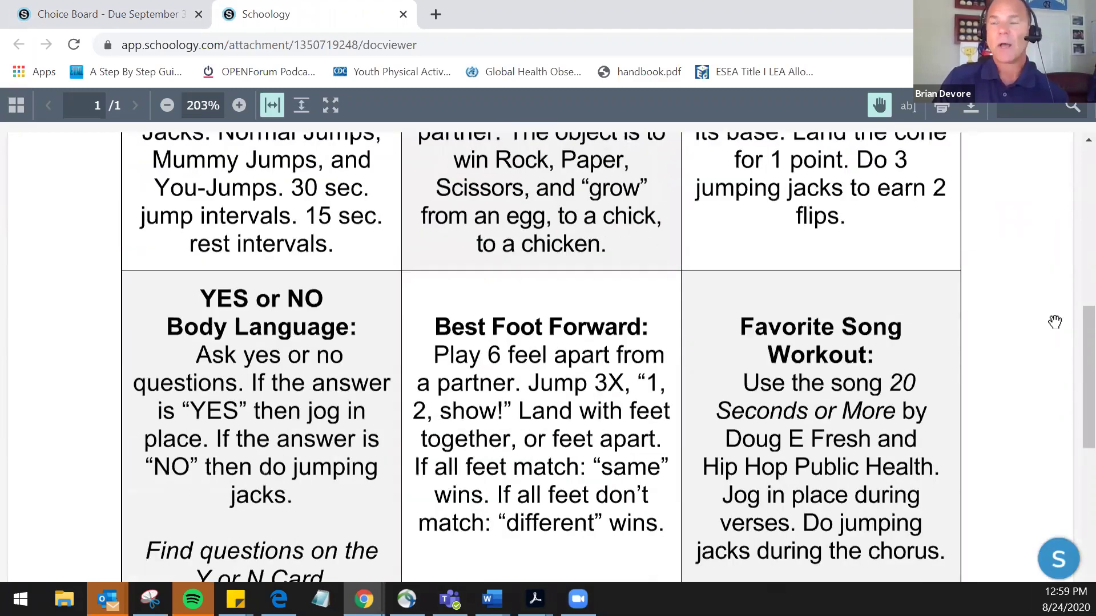
{"action": "scroll", "coordinate": [1054, 322], "scroll_direction": "up", "scroll_amount": 3}
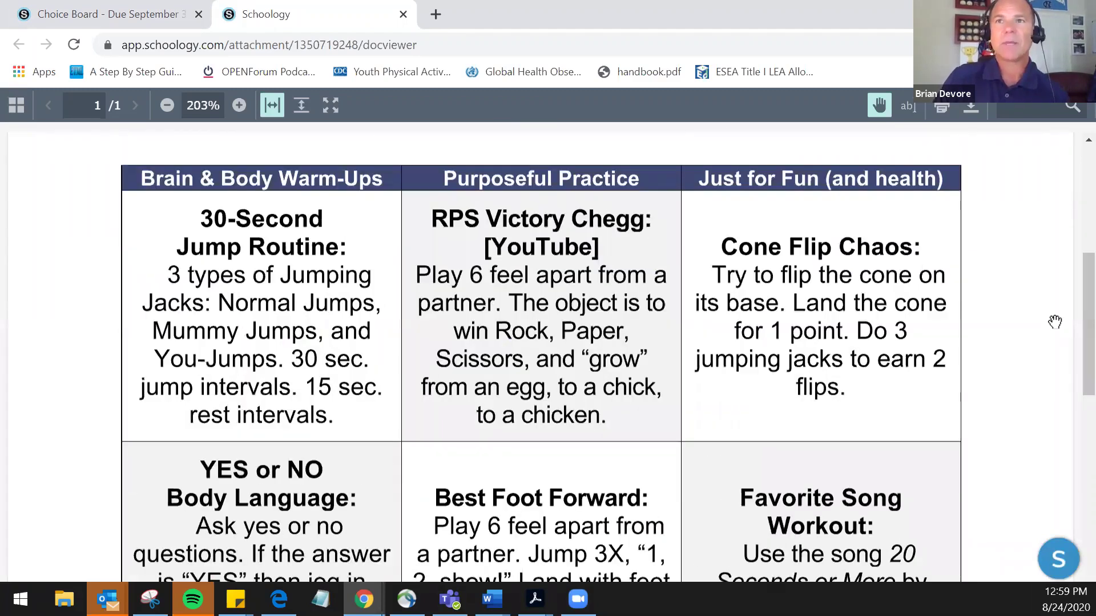
{"action": "scroll", "coordinate": [1055, 322], "scroll_direction": "up", "scroll_amount": 6}
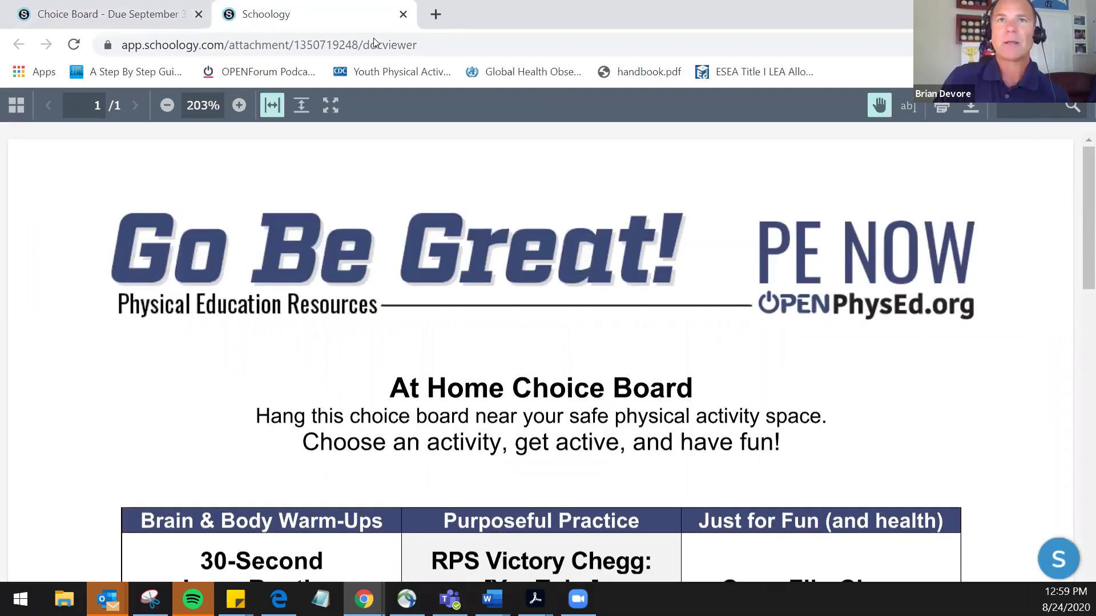
{"action": "key", "text": "ctrl+w"}
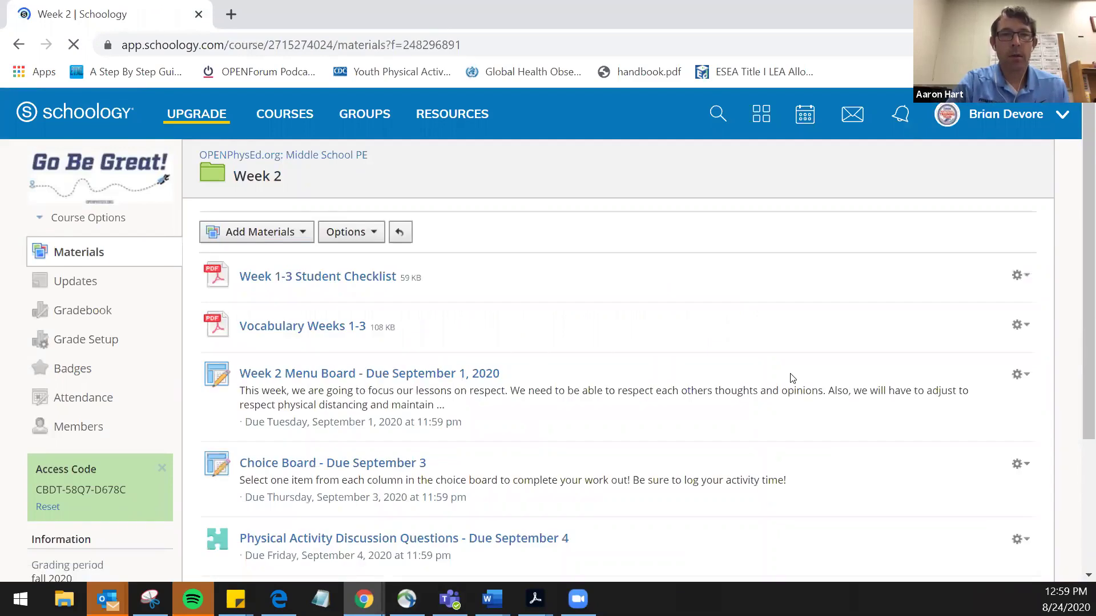
- Open the Physical Activity Discussion Questions assessment due September 4 from Week 2 and read through its short-answer questions
{"action": "scroll", "coordinate": [792, 378], "scroll_direction": "down", "scroll_amount": 1}
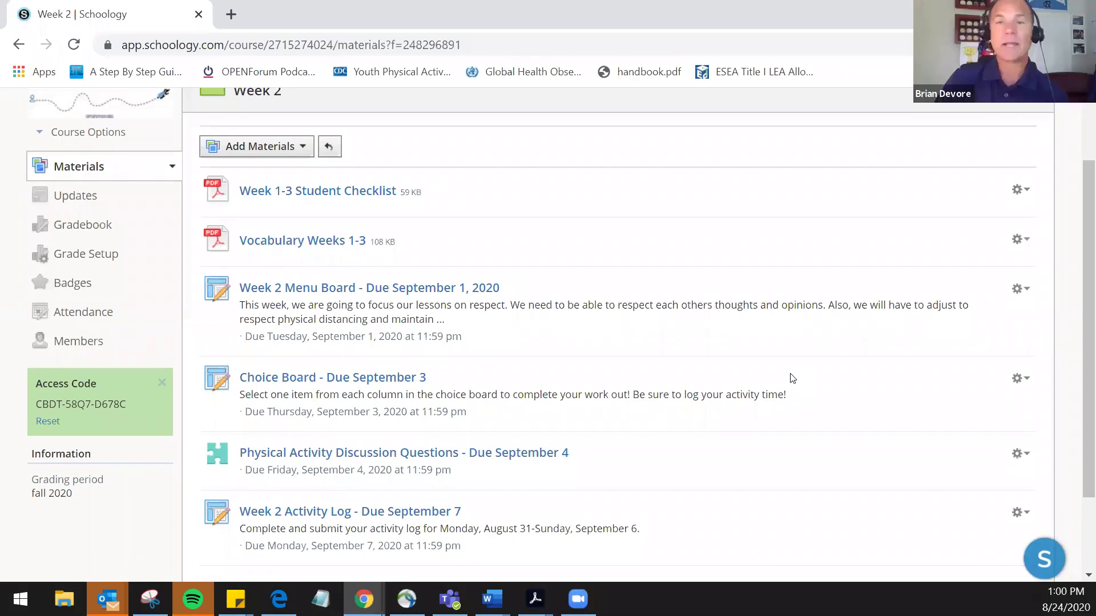
{"action": "left_click", "coordinate": [428, 454]}
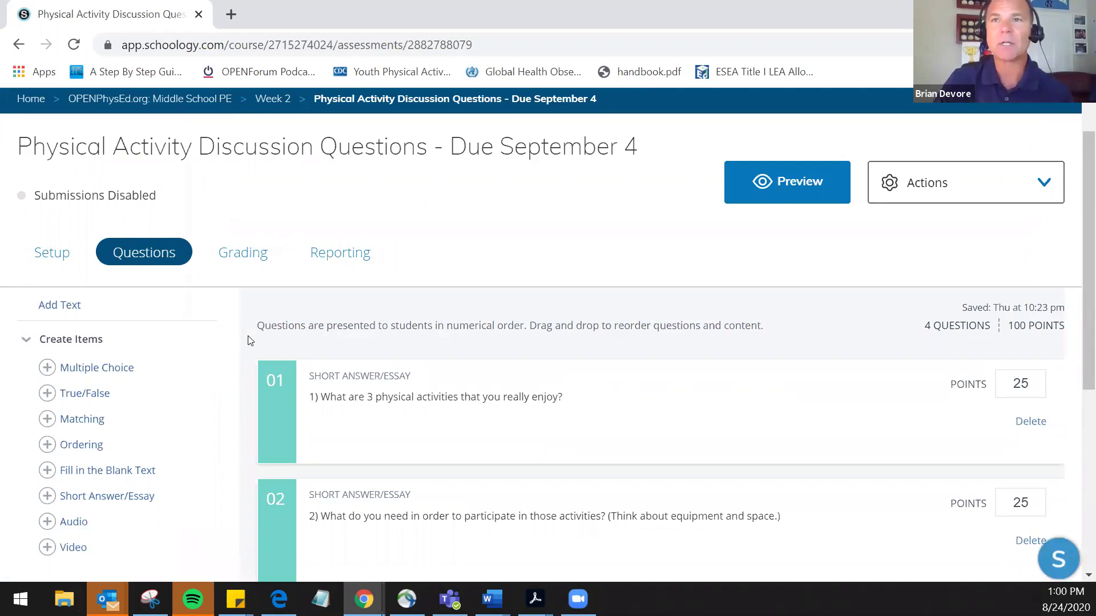
{"action": "scroll", "coordinate": [248, 340], "scroll_direction": "down", "scroll_amount": 3}
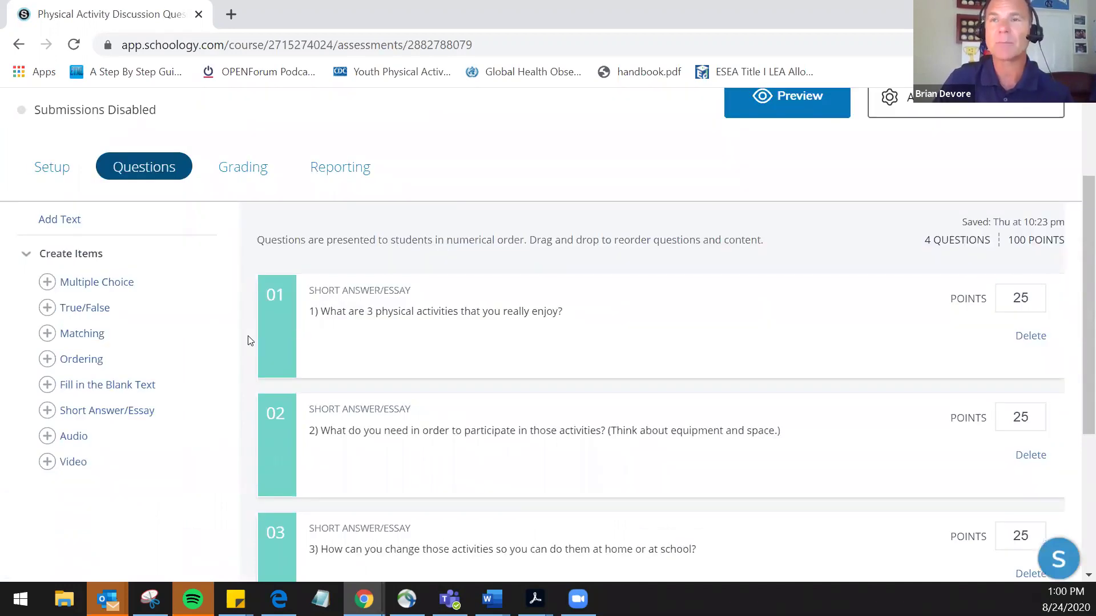
{"action": "scroll", "coordinate": [248, 341], "scroll_direction": "up", "scroll_amount": 3}
{"action": "scroll", "coordinate": [247, 341], "scroll_direction": "down", "scroll_amount": 3}
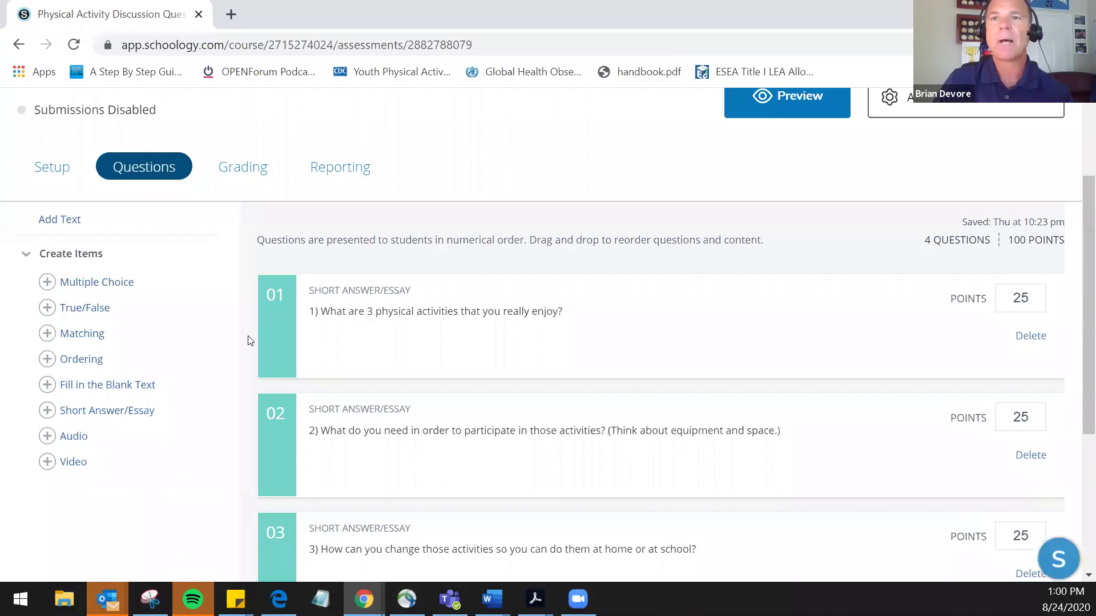
{"action": "scroll", "coordinate": [292, 244], "scroll_direction": "down", "scroll_amount": 3}
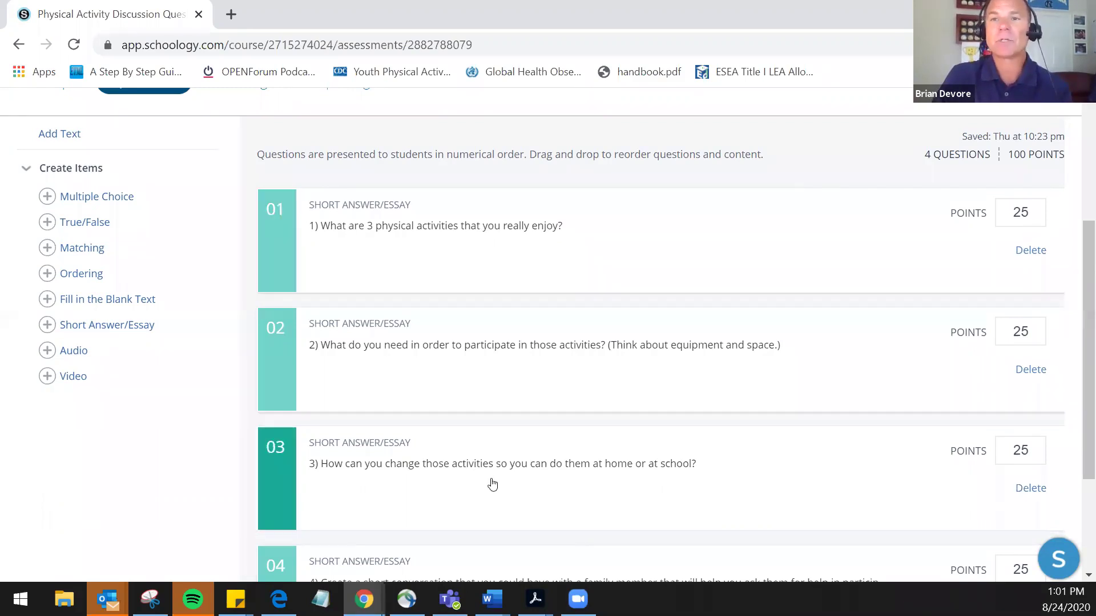
{"action": "scroll", "coordinate": [496, 525], "scroll_direction": "down", "scroll_amount": 2}
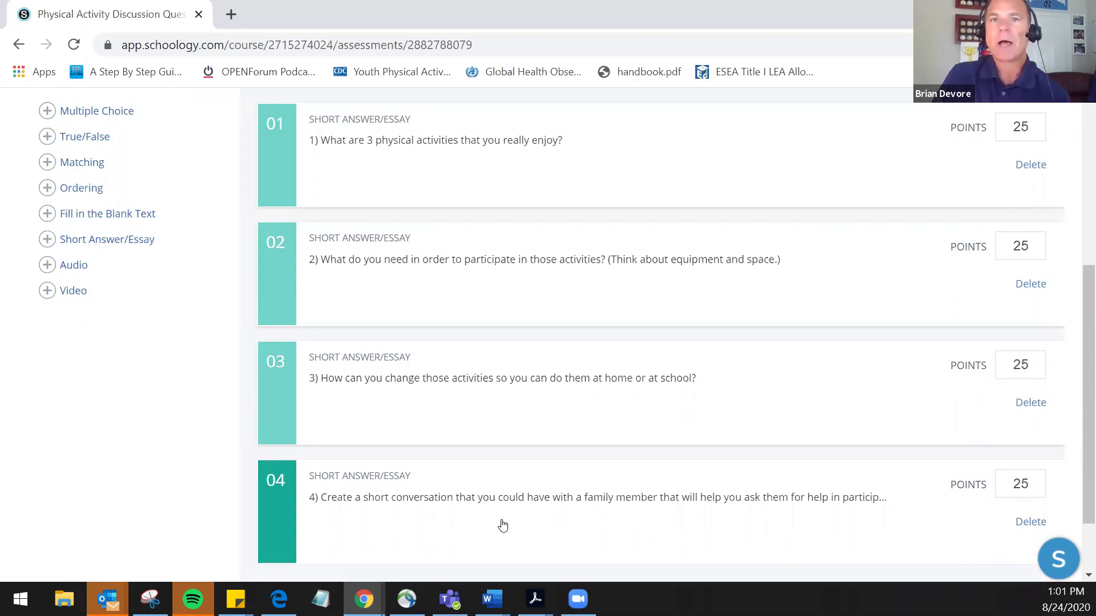
{"action": "scroll", "coordinate": [704, 284], "scroll_direction": "up", "scroll_amount": 5}
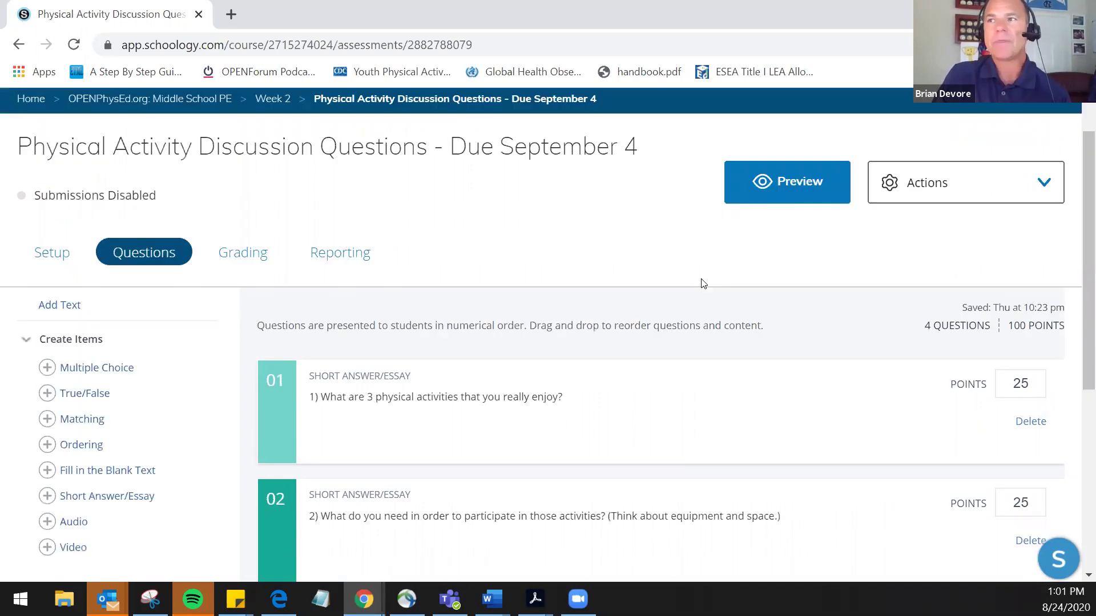
- Preview the discussion questions as a student, start a new attempt, page through every question to the Review page, and leave the preview
{"action": "left_click", "coordinate": [790, 197]}
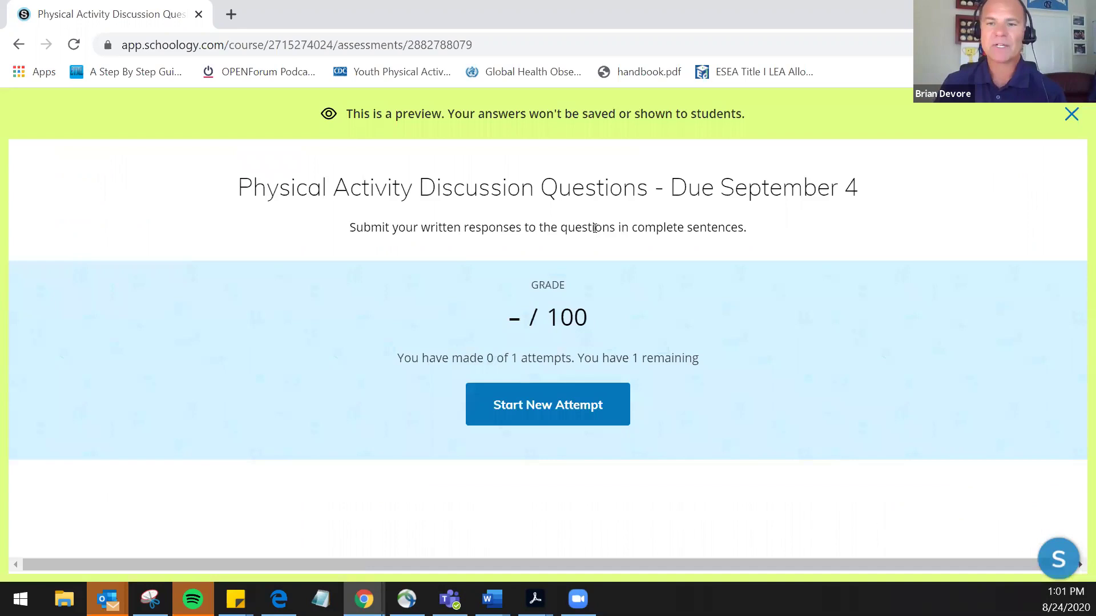
{"action": "left_click", "coordinate": [532, 392]}
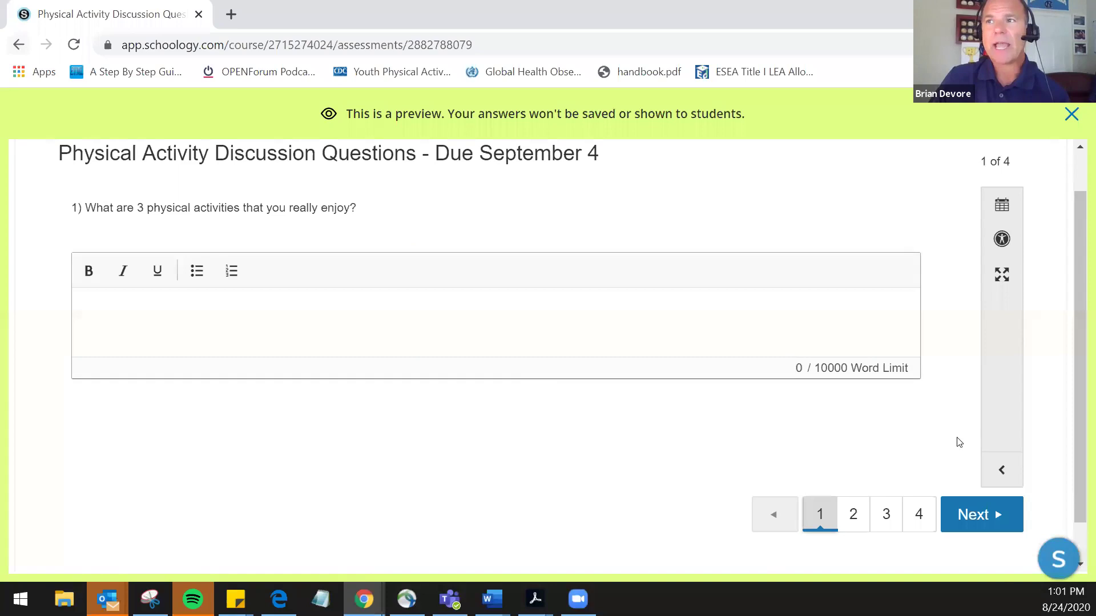
{"action": "left_click", "coordinate": [976, 516]}
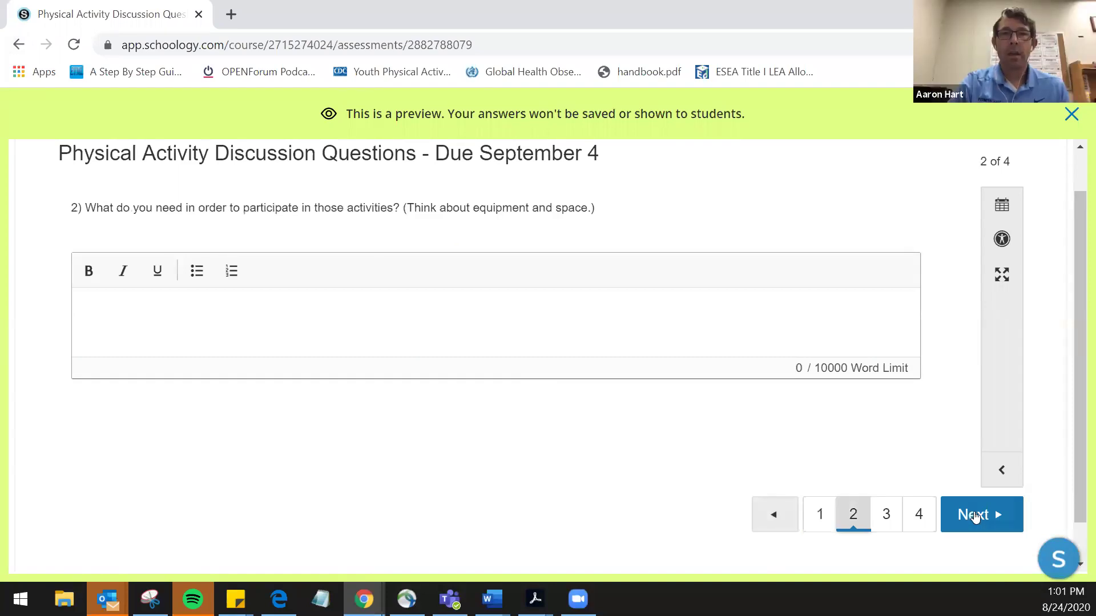
{"action": "left_click", "coordinate": [976, 516]}
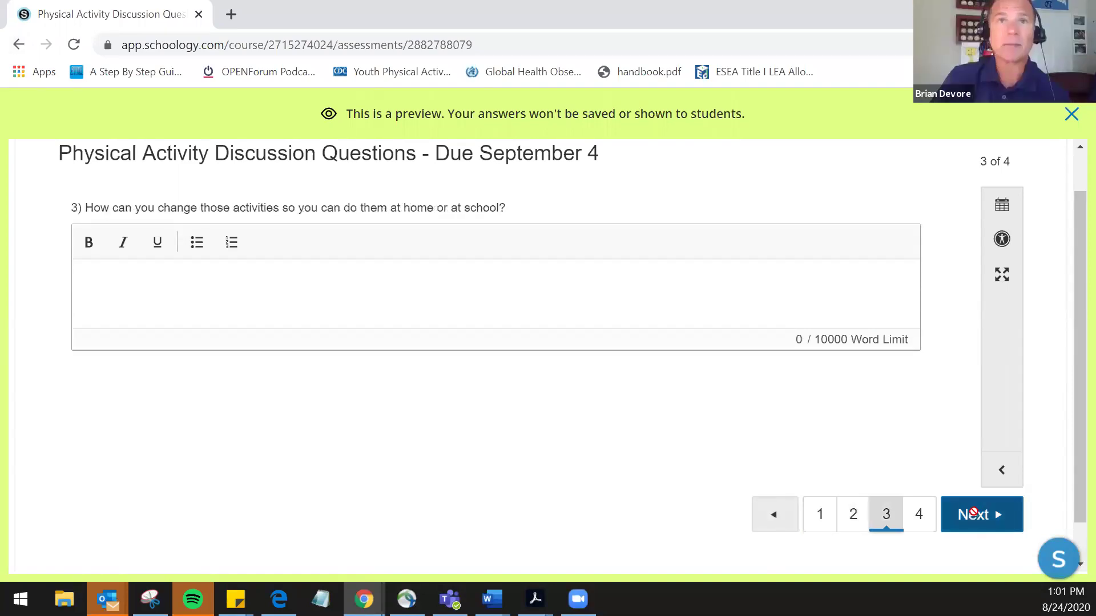
{"action": "left_click", "coordinate": [975, 517]}
{"action": "left_click", "coordinate": [975, 517]}
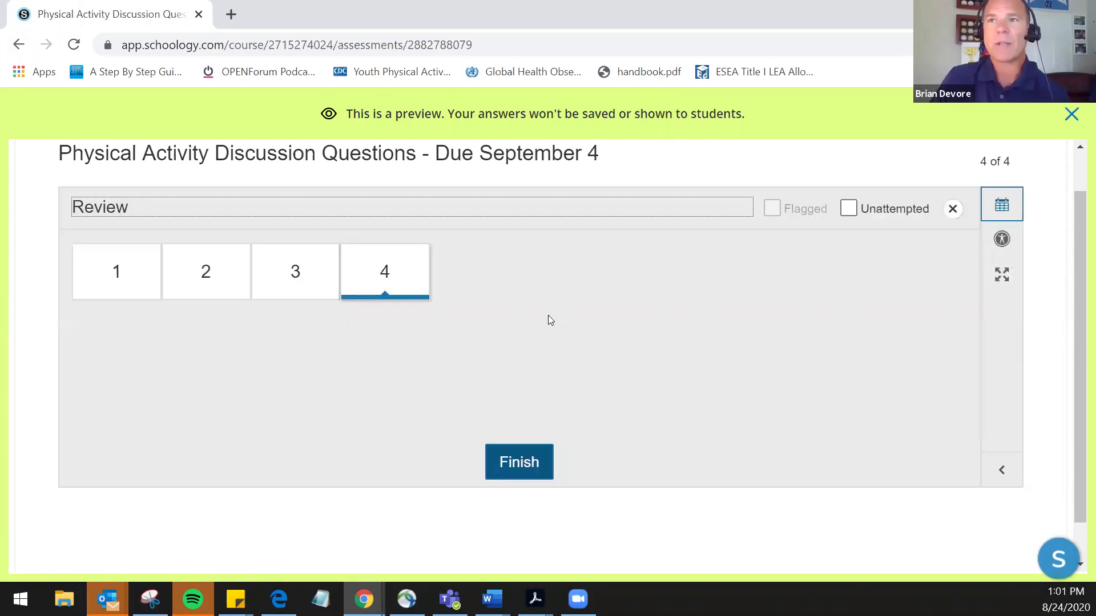
{"action": "key", "text": "Return"}
{"action": "left_click", "coordinate": [613, 293]}
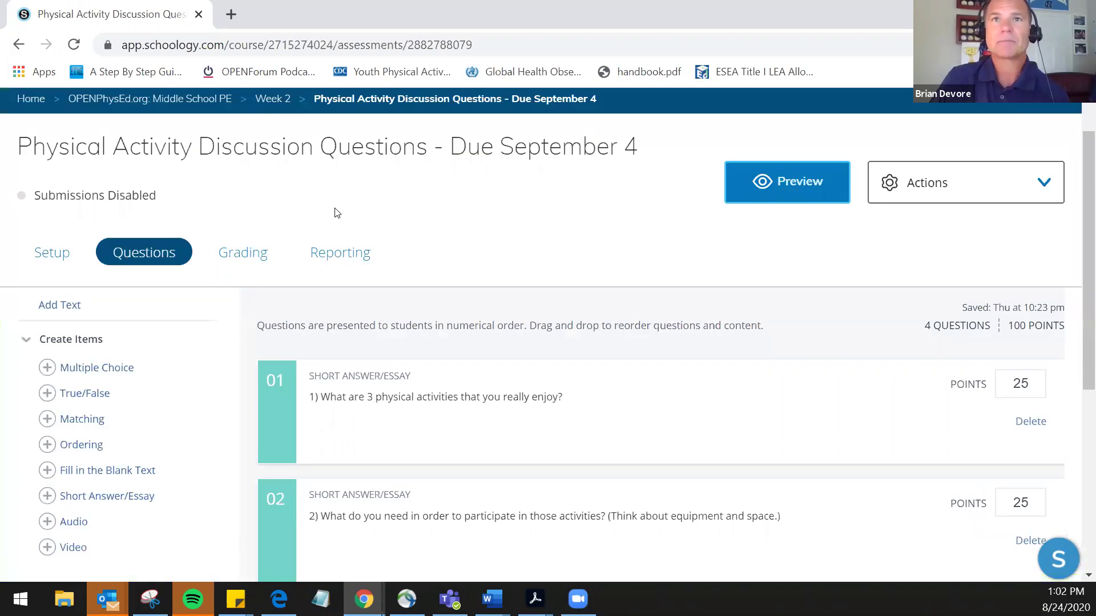
- Return to the Week 2 folder and look over its full list of materials, down to the Week 2 Activity Log
{"action": "left_click", "coordinate": [268, 99]}
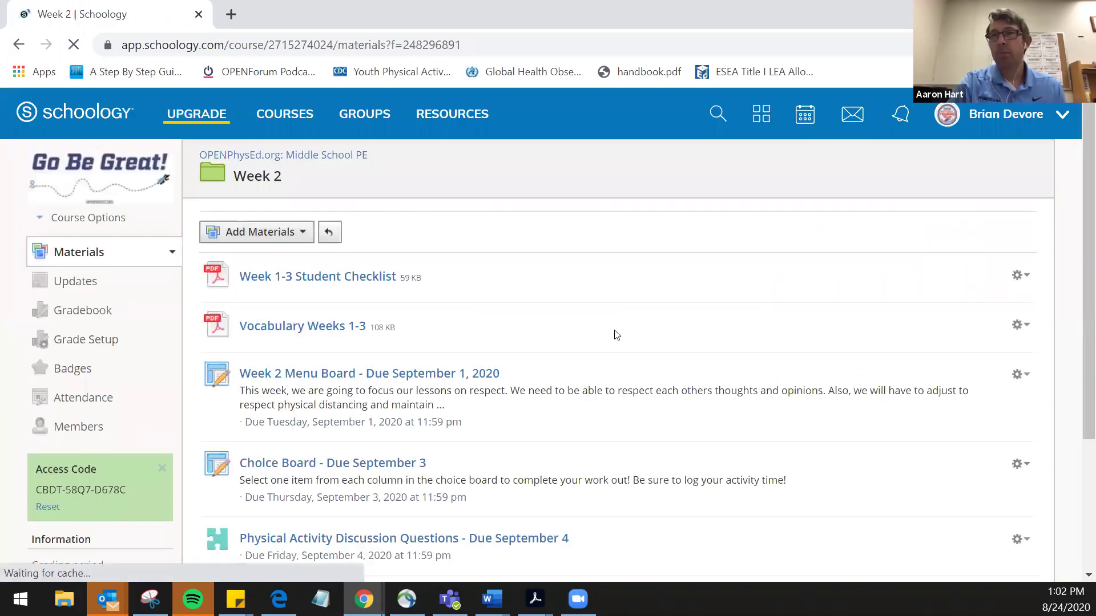
{"action": "scroll", "coordinate": [616, 335], "scroll_direction": "down", "scroll_amount": 3}
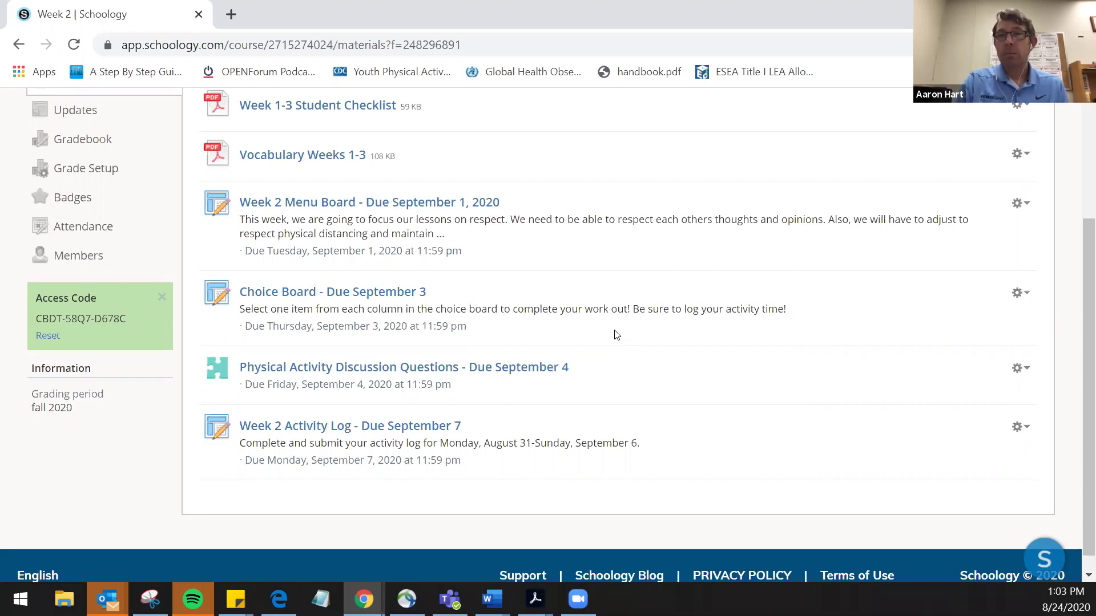
{"action": "scroll", "coordinate": [617, 335], "scroll_direction": "up", "scroll_amount": 1}
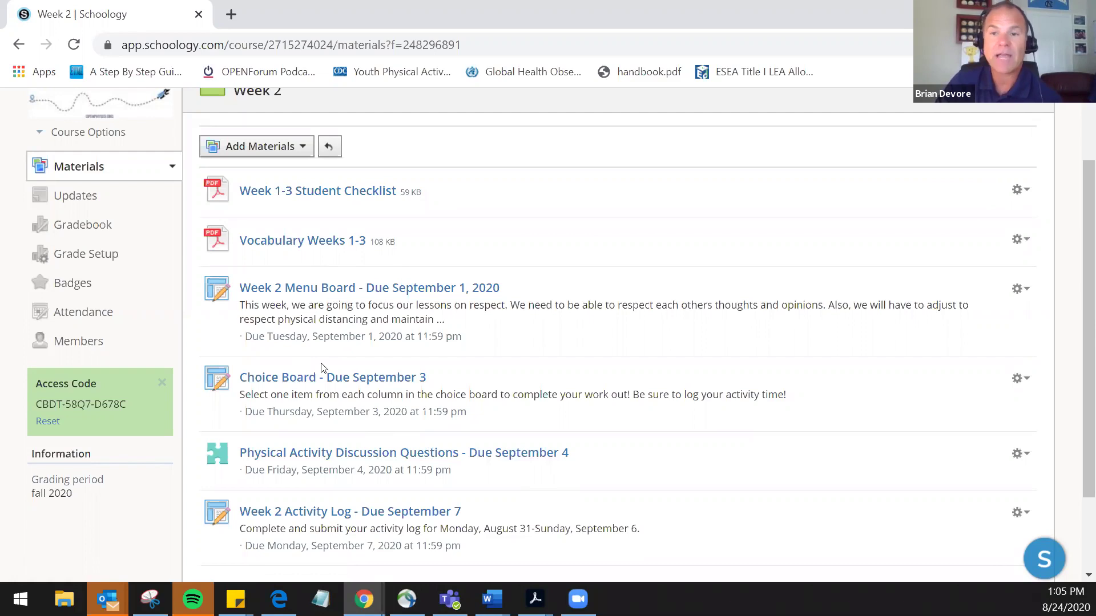
{"action": "left_click_drag", "start_coordinate": [322, 367], "coordinate": [318, 362]}
{"action": "scroll", "coordinate": [321, 367], "scroll_direction": "up", "scroll_amount": 2}
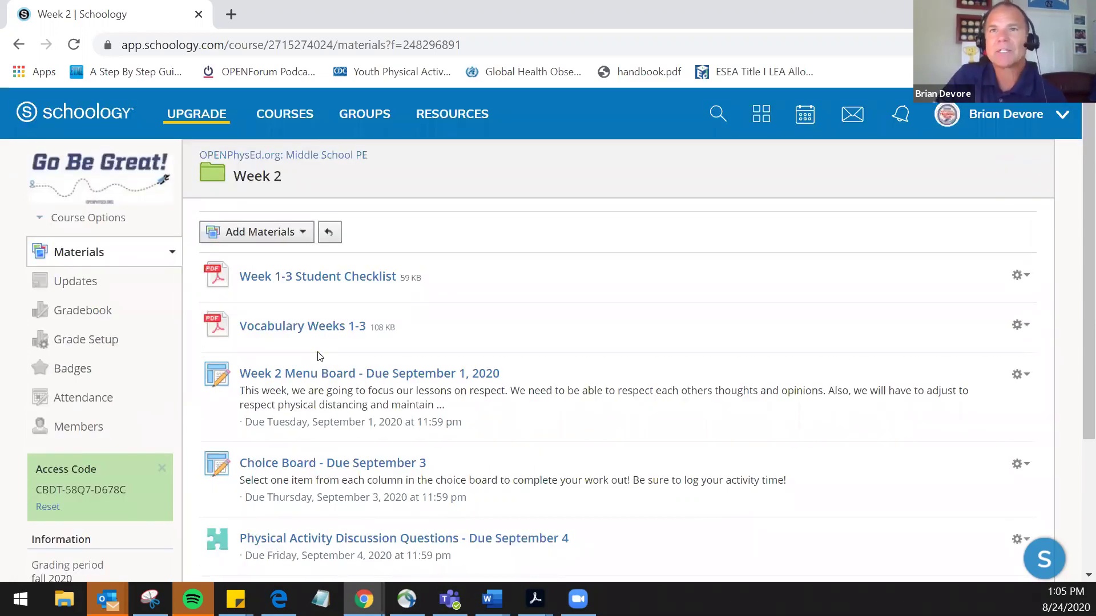
- Go back to the OPENPhysEd.org: Middle School PE course, open the Week 3 folder, and look over its assignments
{"action": "left_click", "coordinate": [325, 160]}
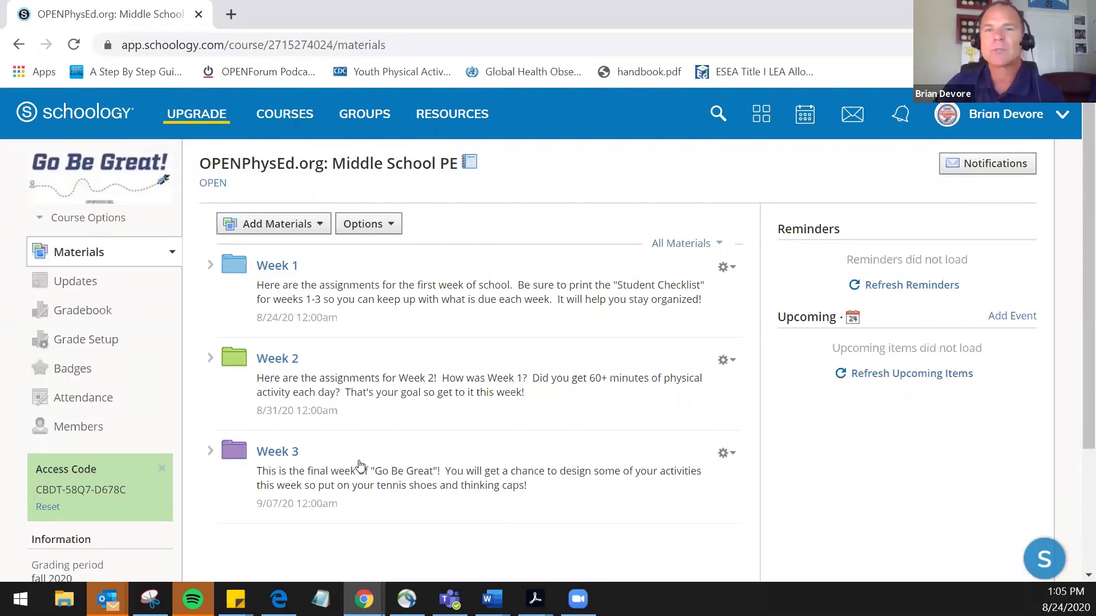
{"action": "left_click", "coordinate": [287, 454]}
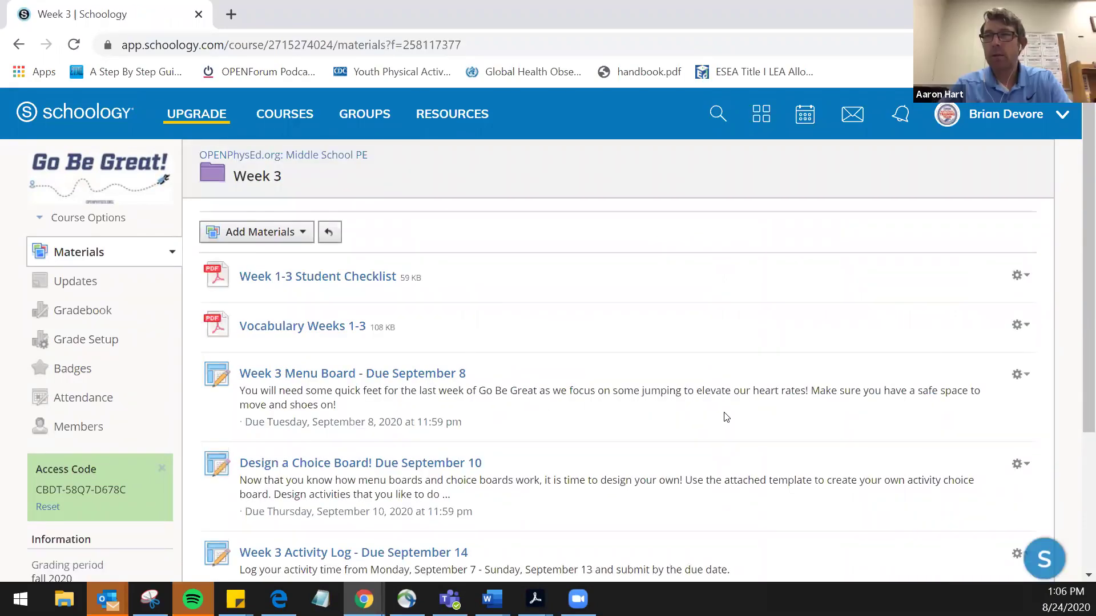
{"action": "scroll", "coordinate": [726, 418], "scroll_direction": "down", "scroll_amount": 2}
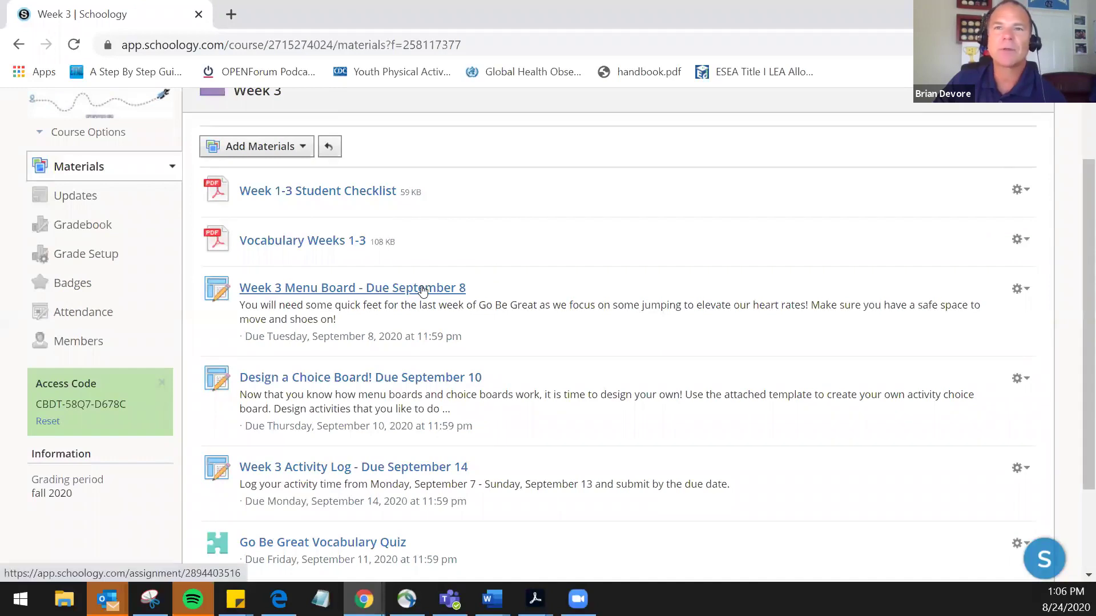
- Open the Design a Choice Board! assignment due September 10 and review the blank activity grid in its Design a Choice Board template
{"action": "left_click", "coordinate": [444, 386]}
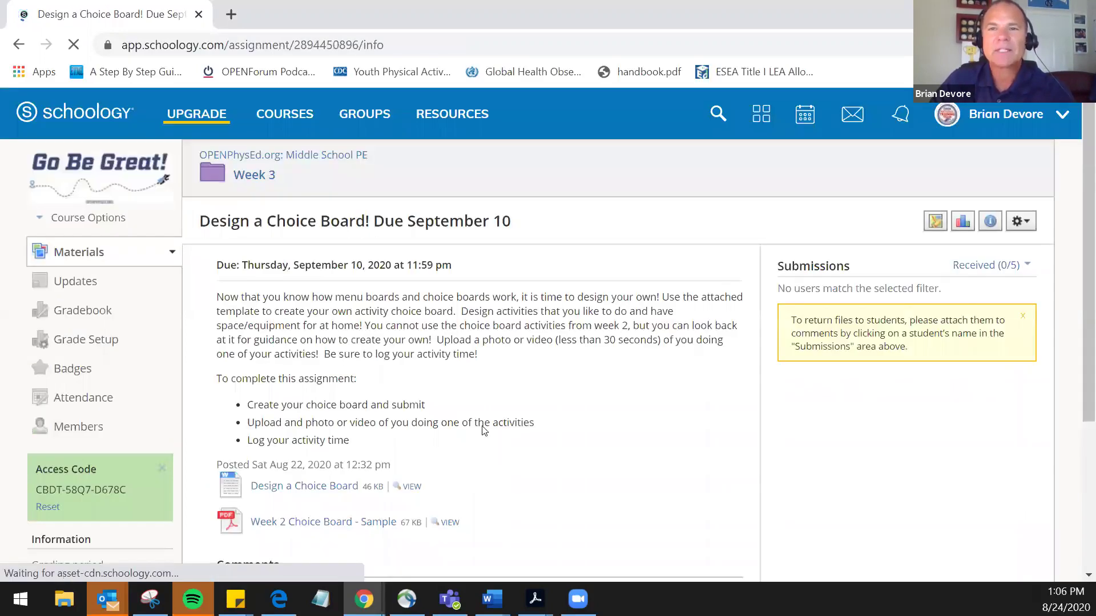
{"action": "left_click", "coordinate": [412, 488]}
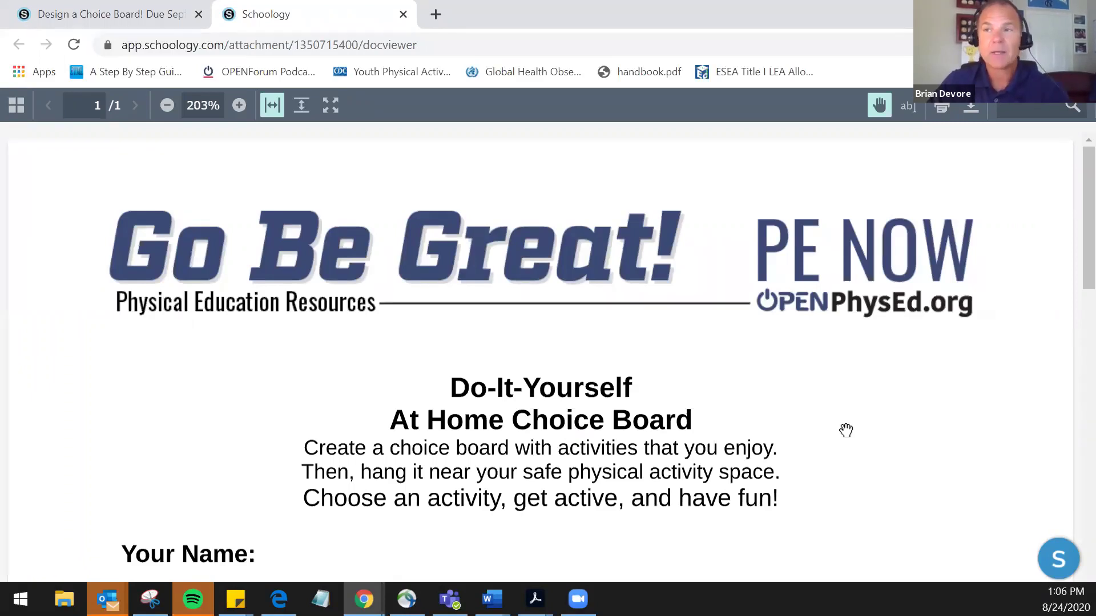
{"action": "scroll", "coordinate": [845, 430], "scroll_direction": "down", "scroll_amount": 5}
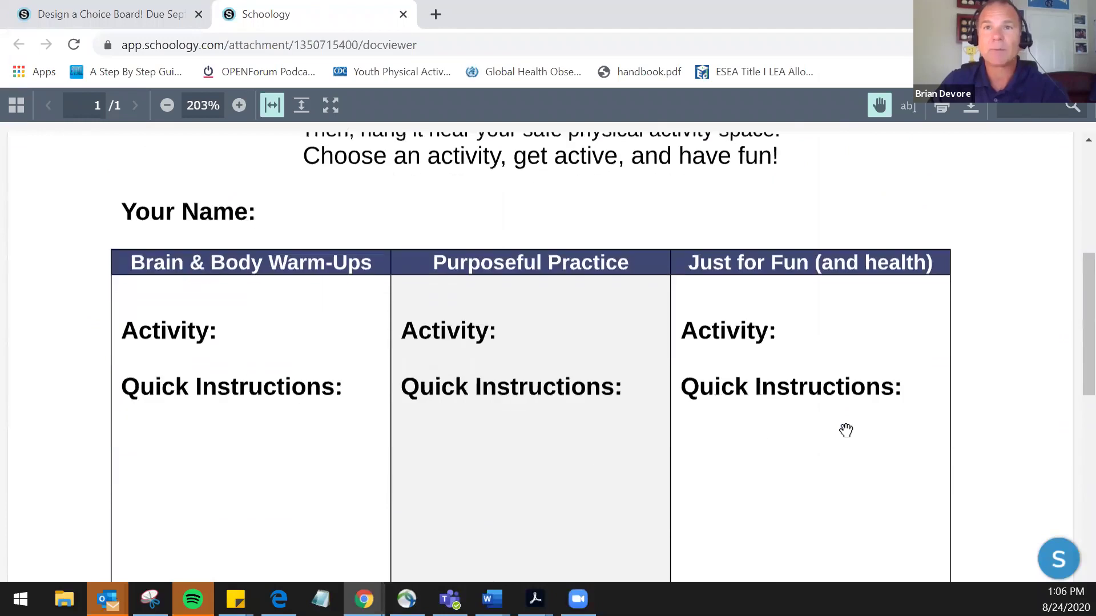
{"action": "scroll", "coordinate": [932, 367], "scroll_direction": "up", "scroll_amount": 1}
{"action": "scroll", "coordinate": [932, 366], "scroll_direction": "up", "scroll_amount": 3}
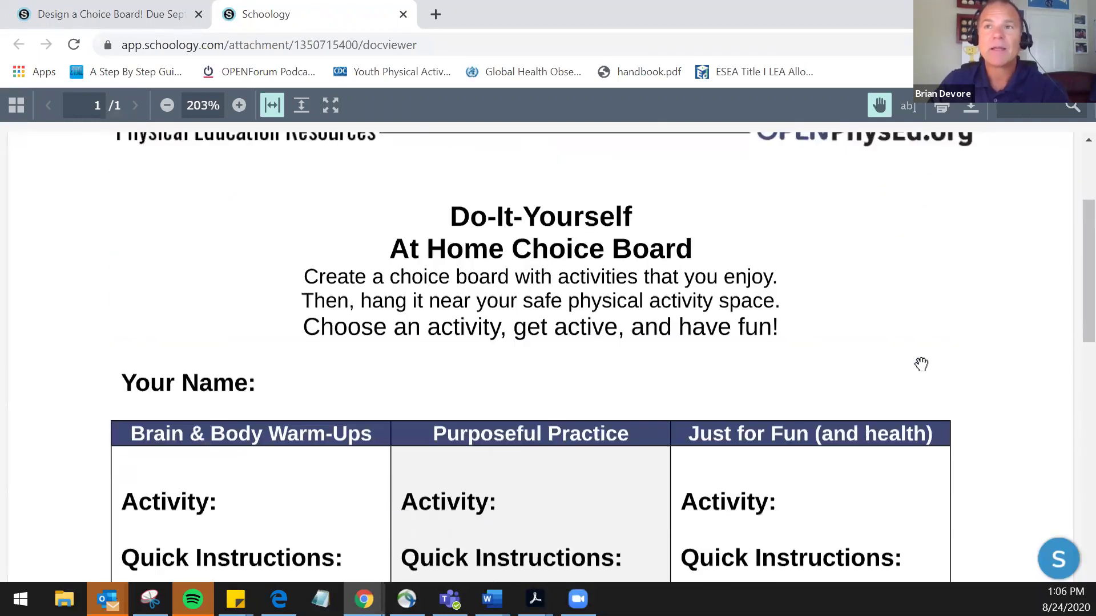
{"action": "scroll", "coordinate": [921, 364], "scroll_direction": "down", "scroll_amount": 2}
{"action": "scroll", "coordinate": [516, 308], "scroll_direction": "down", "scroll_amount": 2}
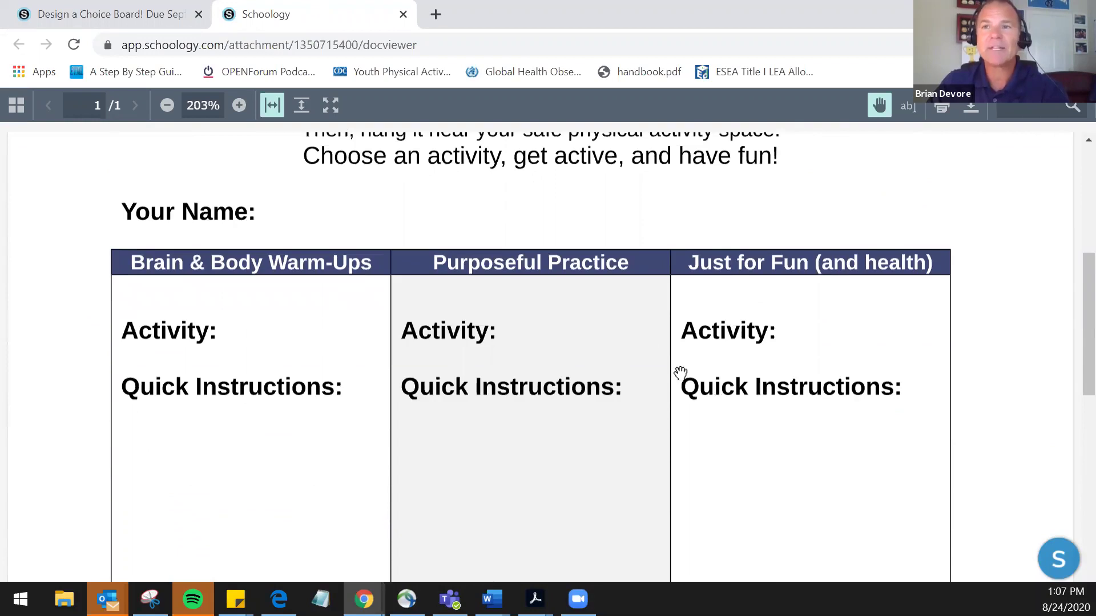
{"action": "scroll", "coordinate": [680, 373], "scroll_direction": "down", "scroll_amount": 3}
{"action": "scroll", "coordinate": [679, 371], "scroll_direction": "down", "scroll_amount": 3}
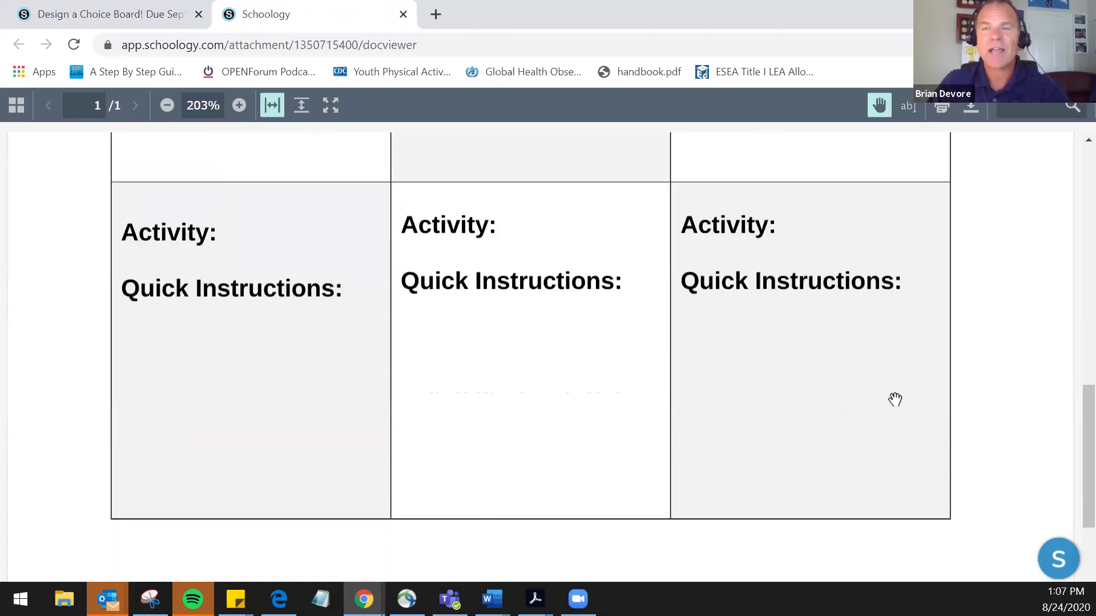
{"action": "scroll", "coordinate": [907, 402], "scroll_direction": "up", "scroll_amount": 2}
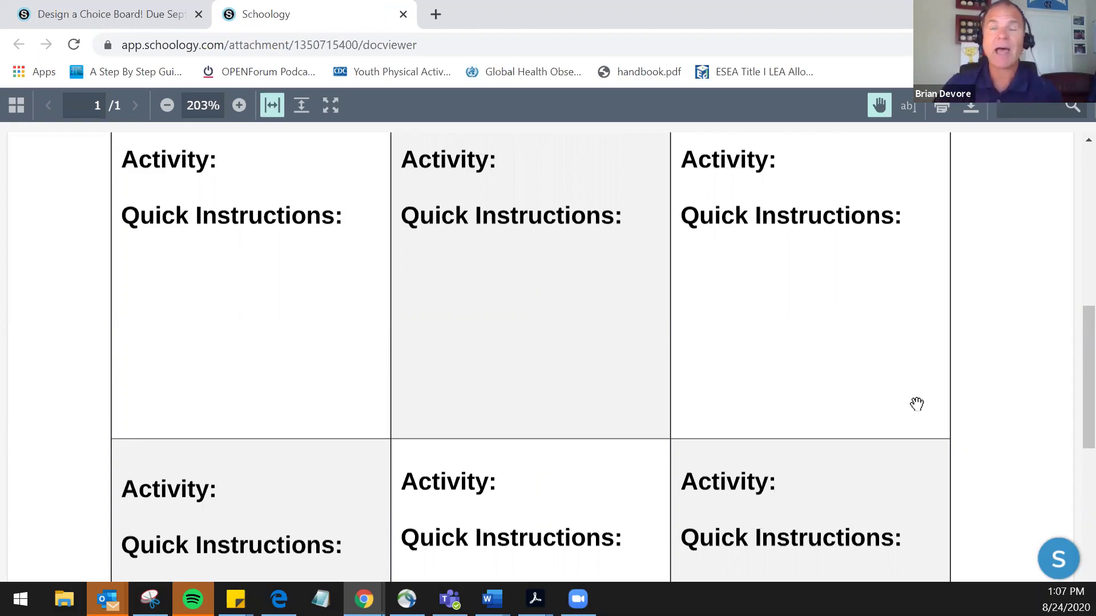
{"action": "scroll", "coordinate": [916, 404], "scroll_direction": "up", "scroll_amount": 2}
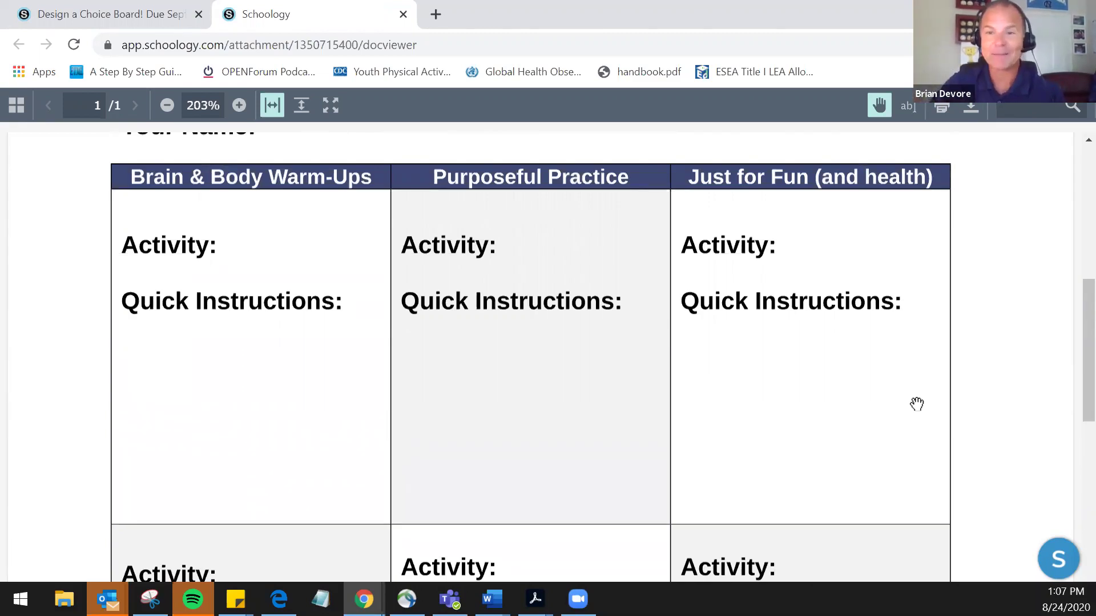
- Close the choice board template, return to the Week 3 folder, and look over its materials
{"action": "scroll", "coordinate": [922, 405], "scroll_direction": "up", "scroll_amount": 3}
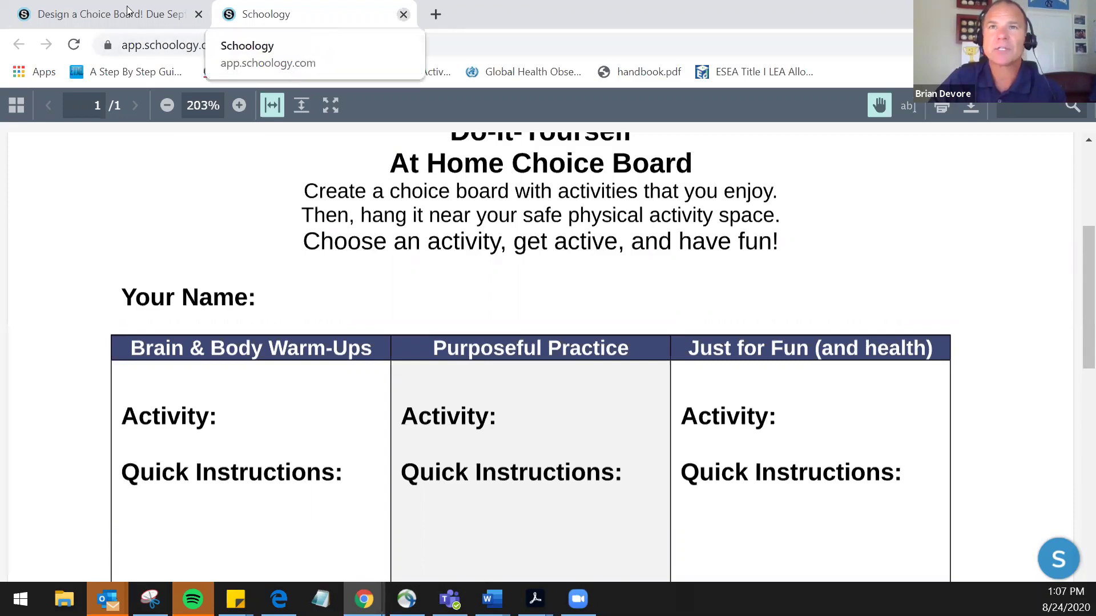
{"action": "key", "text": "ctrl+w"}
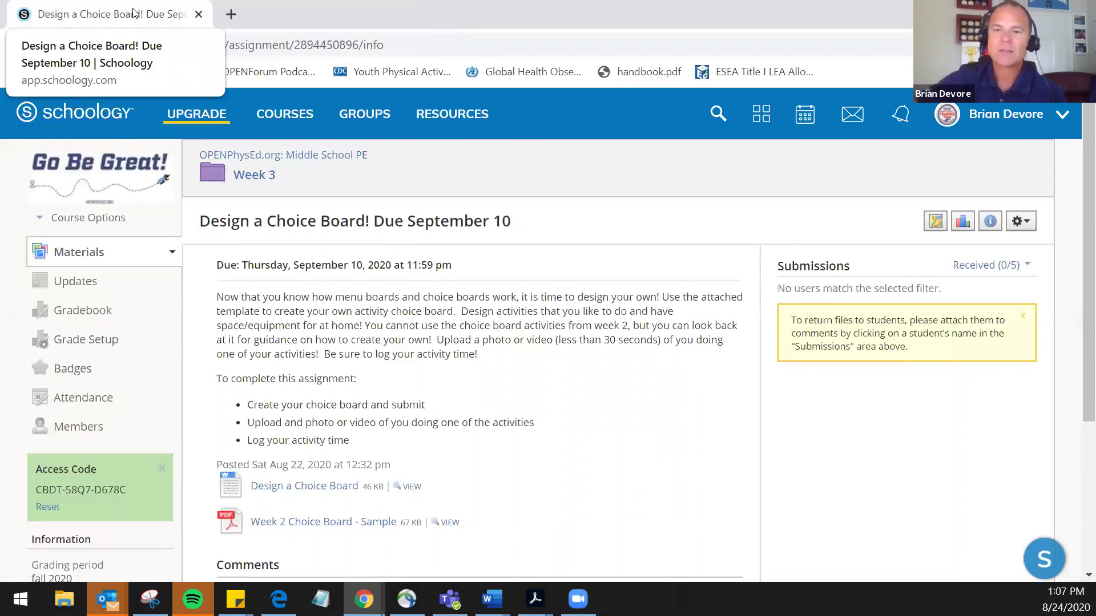
{"action": "left_click", "coordinate": [254, 174]}
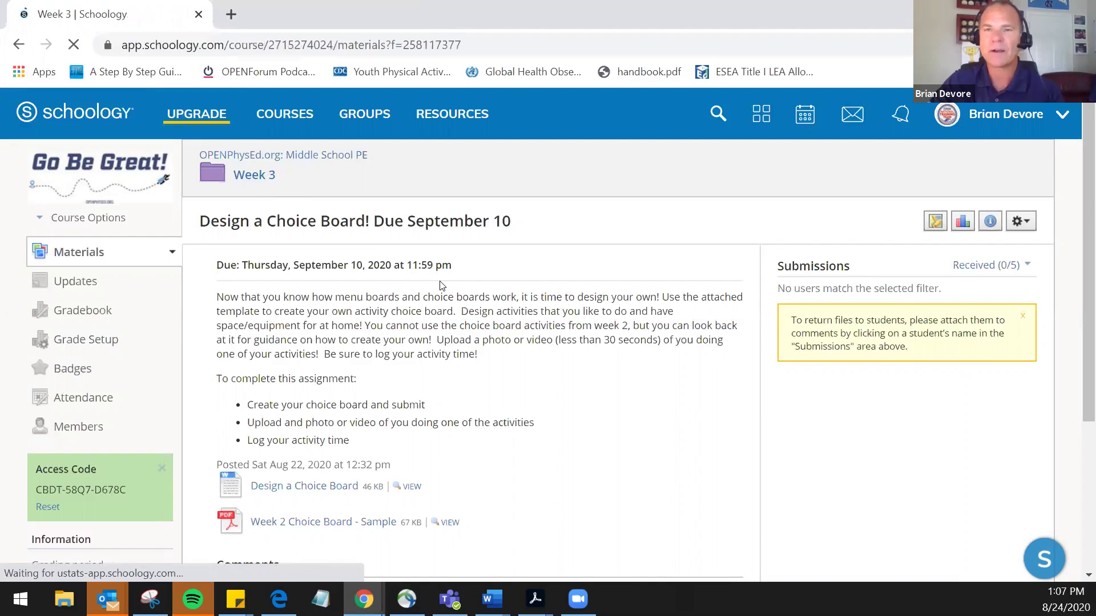
{"action": "scroll", "coordinate": [530, 374], "scroll_direction": "down", "scroll_amount": 1}
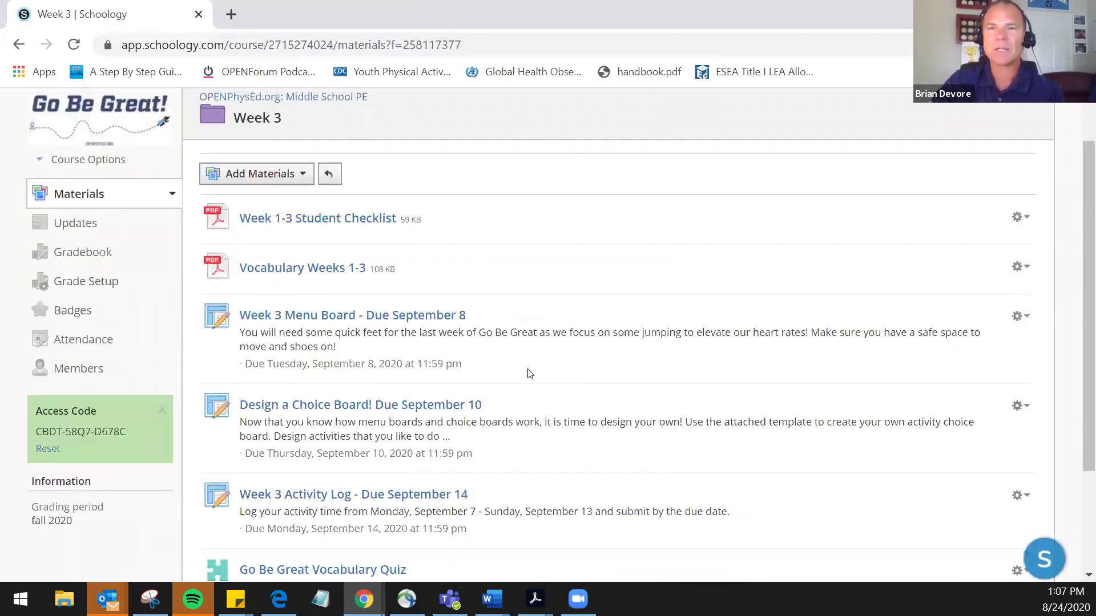
{"action": "scroll", "coordinate": [529, 374], "scroll_direction": "down", "scroll_amount": 1}
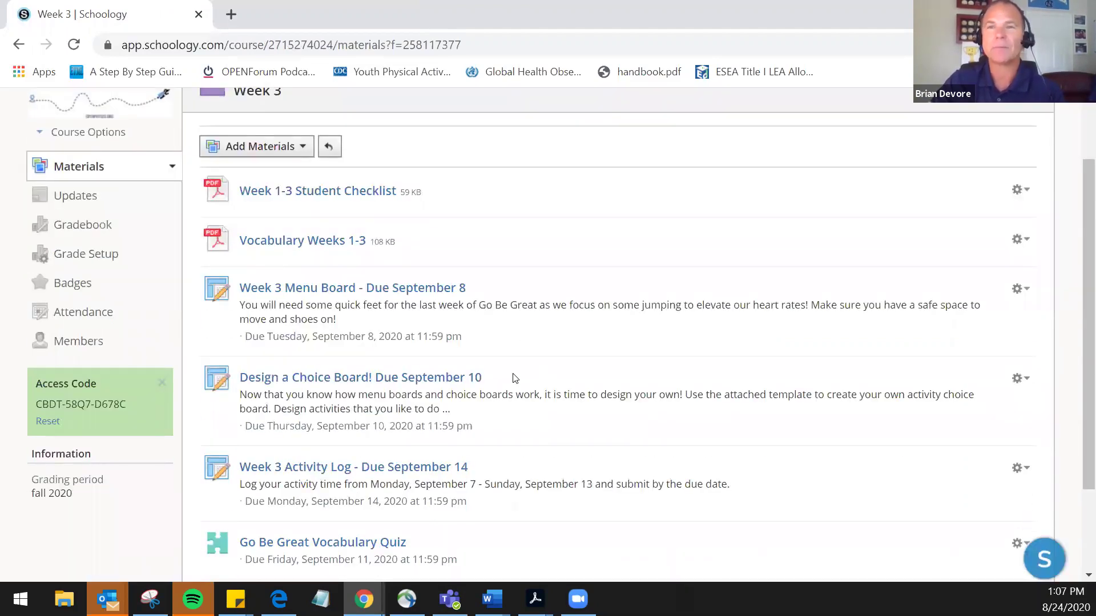
- Reopen the Design a Choice Board! assignment due September 10 and review its instructions and attached files
{"action": "left_click", "coordinate": [406, 378]}
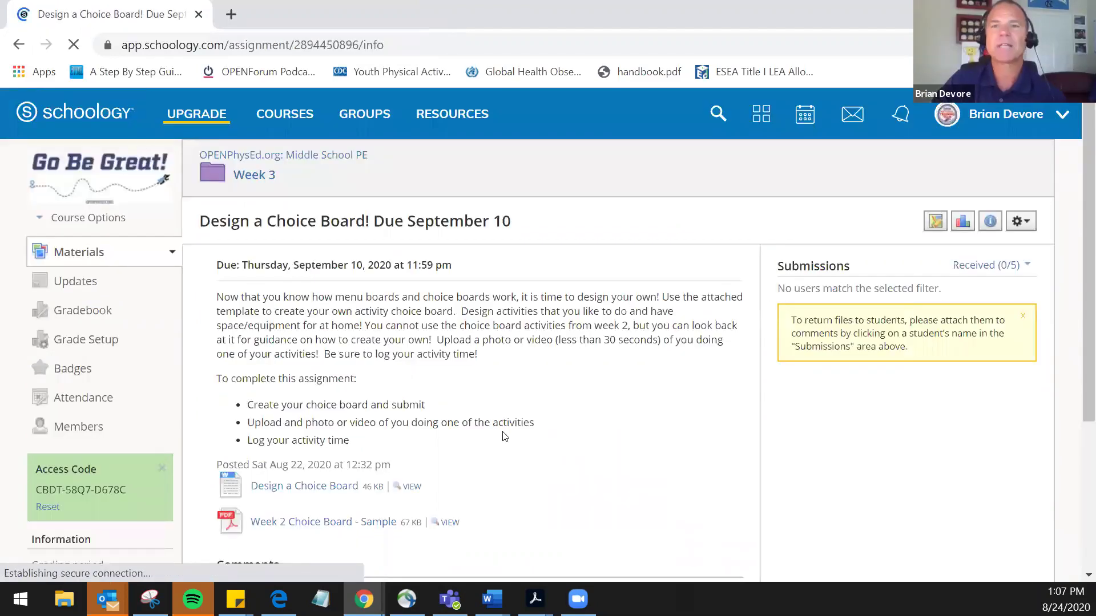
{"action": "scroll", "coordinate": [514, 437], "scroll_direction": "down", "scroll_amount": 3}
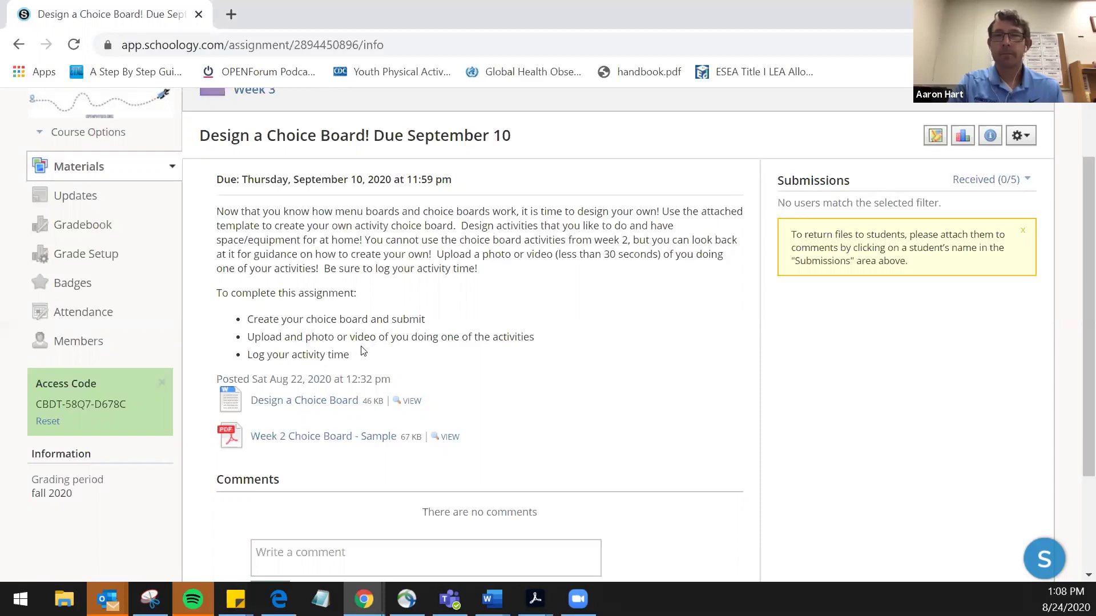
{"action": "scroll", "coordinate": [270, 249], "scroll_direction": "up", "scroll_amount": 3}
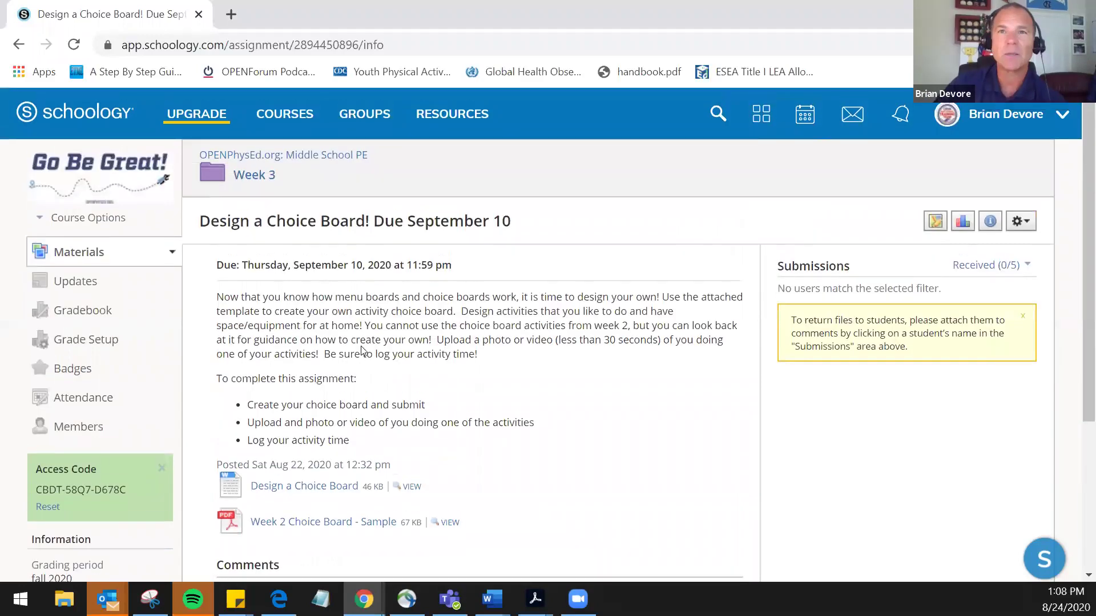
- Go back to the Week 3 folder and look over its list down to the Activity Log and Vocabulary Quiz
{"action": "left_click", "coordinate": [253, 182]}
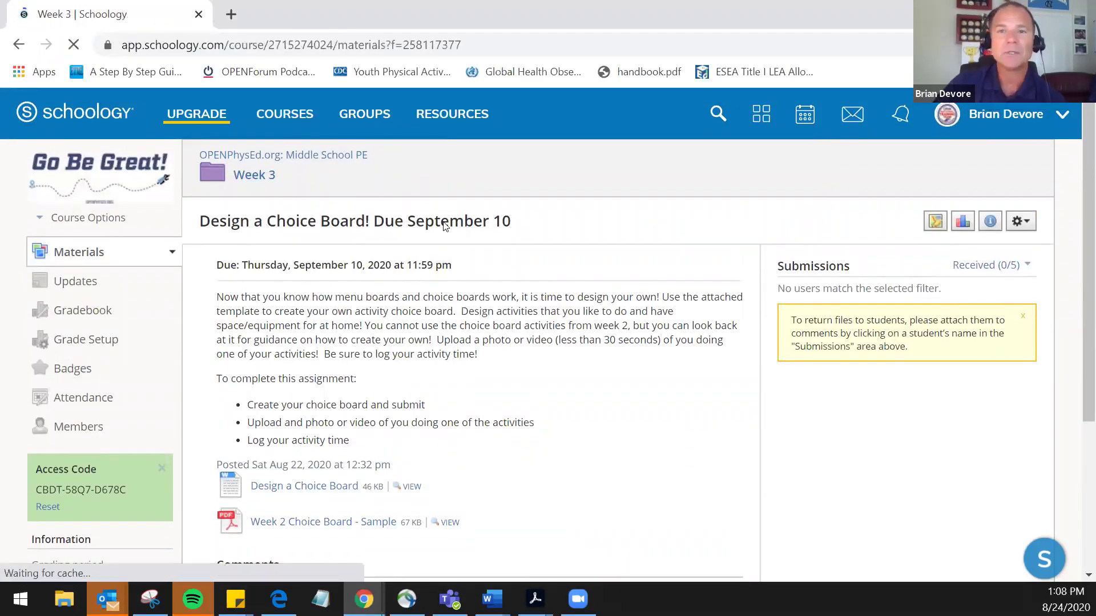
{"action": "scroll", "coordinate": [671, 374], "scroll_direction": "down", "scroll_amount": 3}
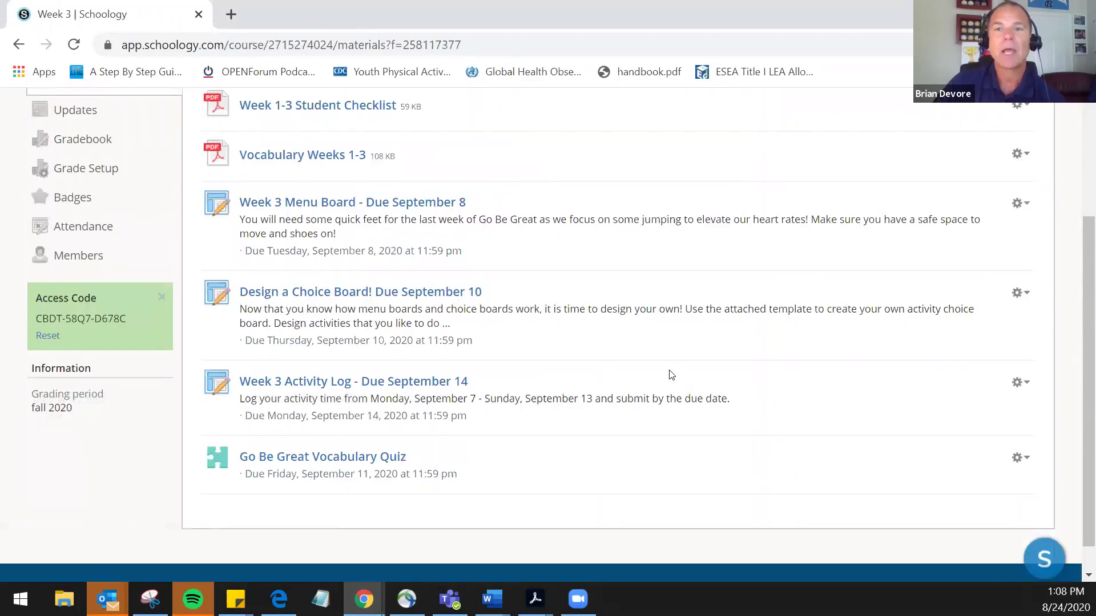
{"action": "mouse_move", "coordinate": [573, 364]}
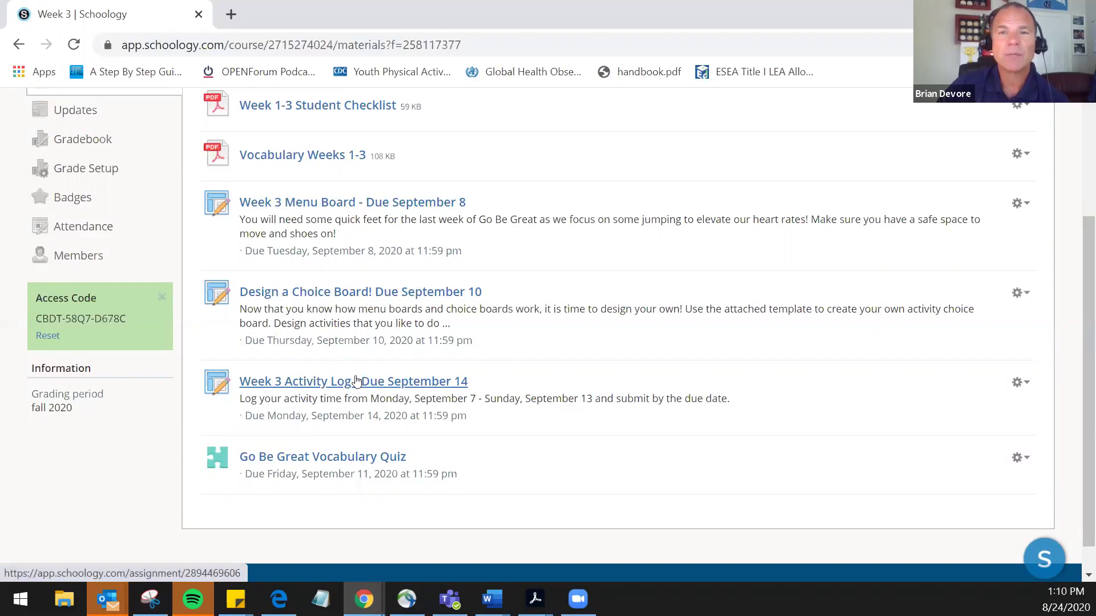
- Open the Go Be Great Vocabulary Quiz and start a new attempt in its student preview
{"action": "left_click", "coordinate": [278, 459]}
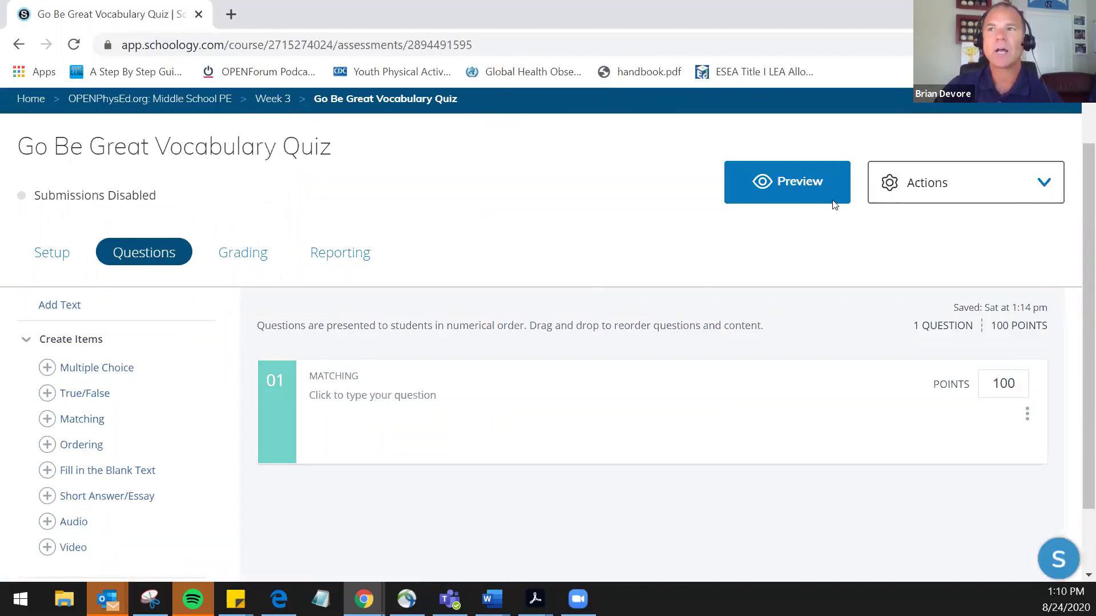
{"action": "left_click", "coordinate": [832, 182]}
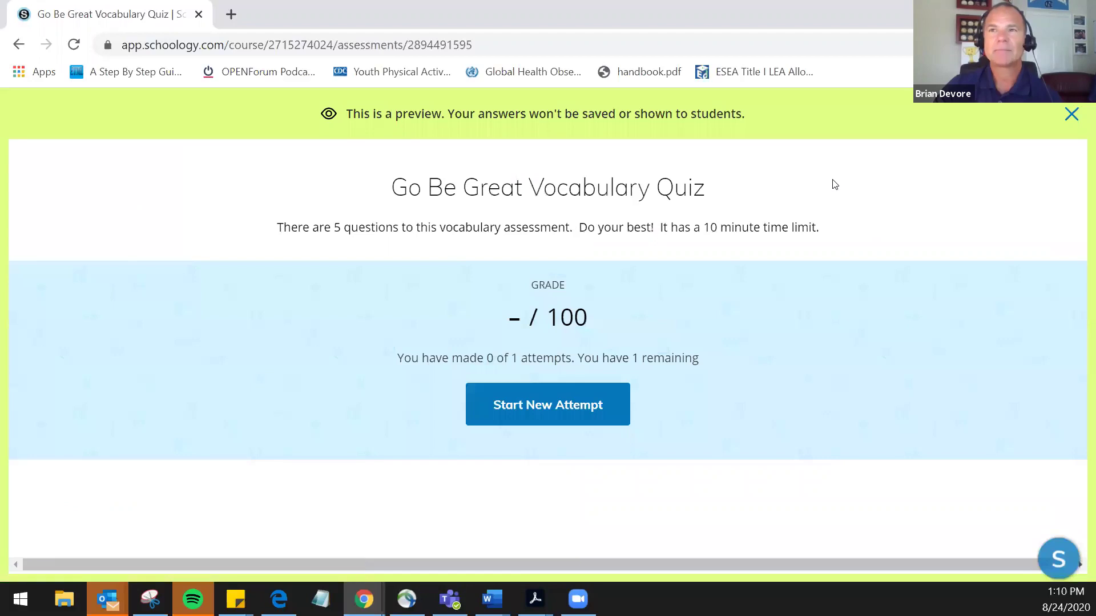
{"action": "left_click", "coordinate": [535, 406]}
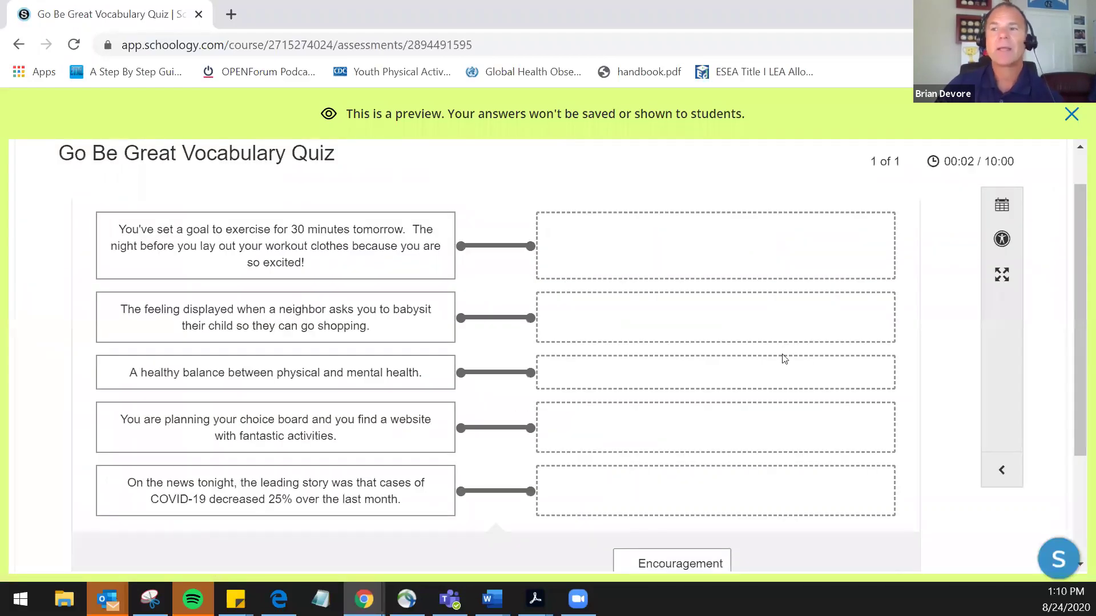
- Examine the quiz's matching question, including its statements, empty answer slots and vocabulary terms such as Enthusiasm, Trust and Wellness
{"action": "scroll", "coordinate": [959, 475], "scroll_direction": "down", "scroll_amount": 2}
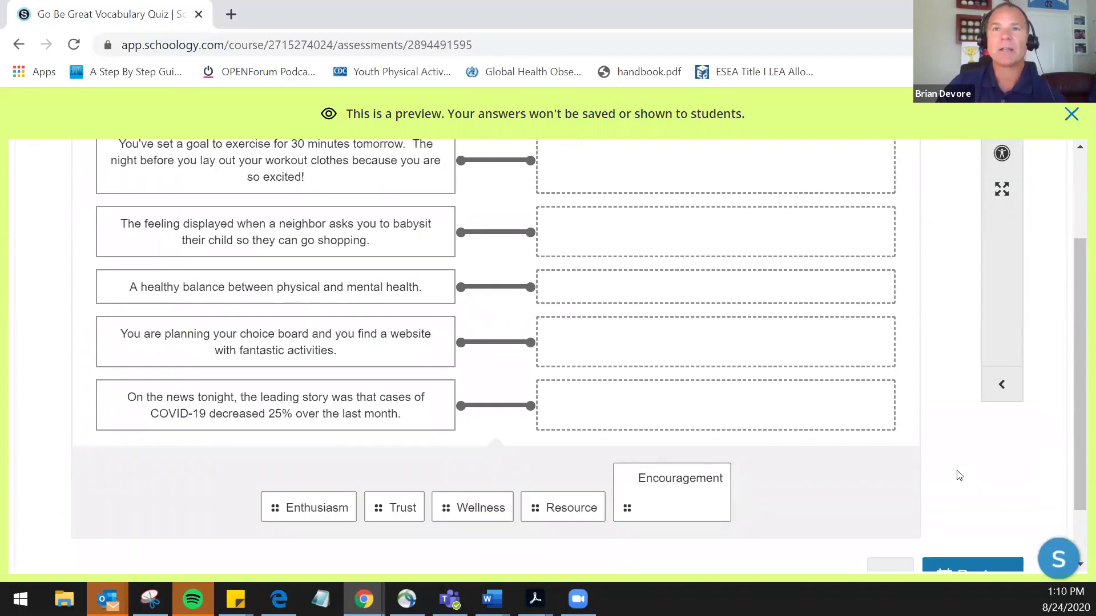
{"action": "scroll", "coordinate": [959, 475], "scroll_direction": "up", "scroll_amount": 2}
{"action": "scroll", "coordinate": [958, 475], "scroll_direction": "down", "scroll_amount": 2}
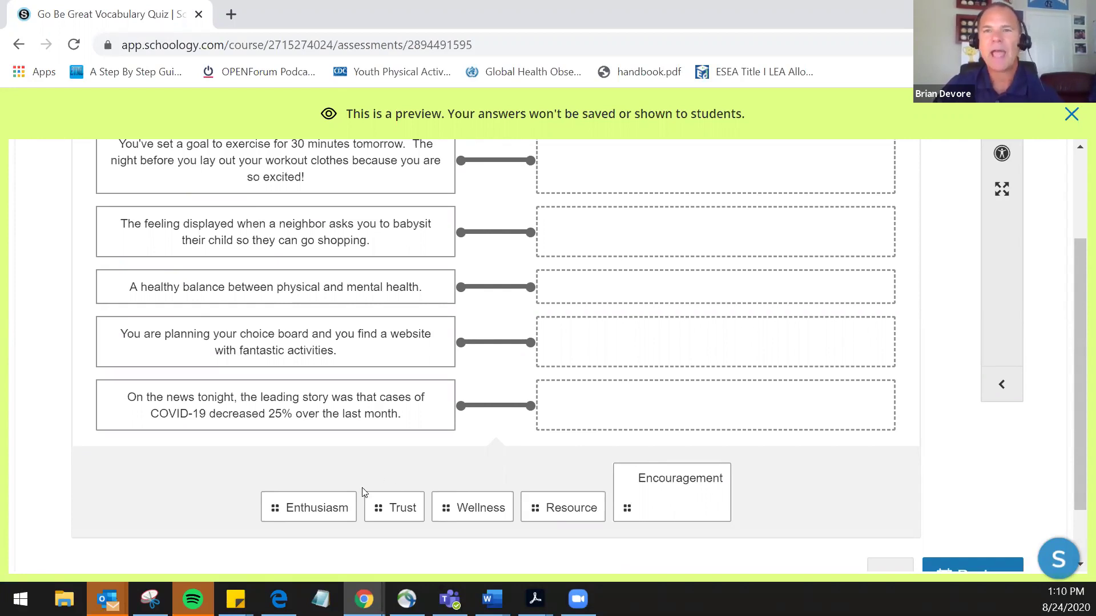
{"action": "left_click", "coordinate": [349, 512]}
{"action": "left_click", "coordinate": [342, 540]}
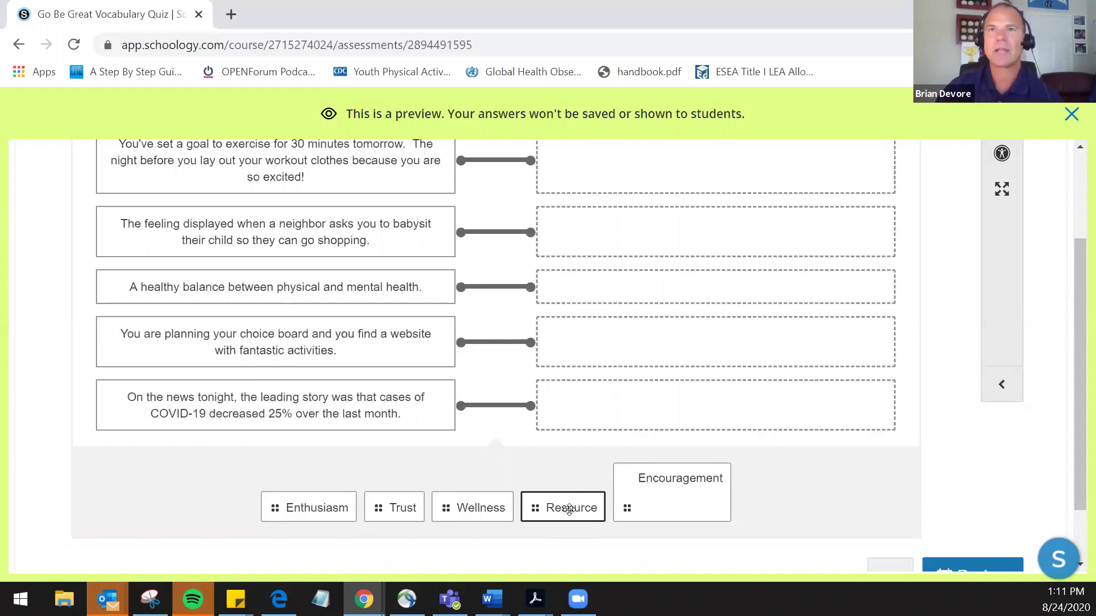
{"action": "scroll", "coordinate": [974, 463], "scroll_direction": "down", "scroll_amount": 2}
{"action": "scroll", "coordinate": [976, 462], "scroll_direction": "up", "scroll_amount": 2}
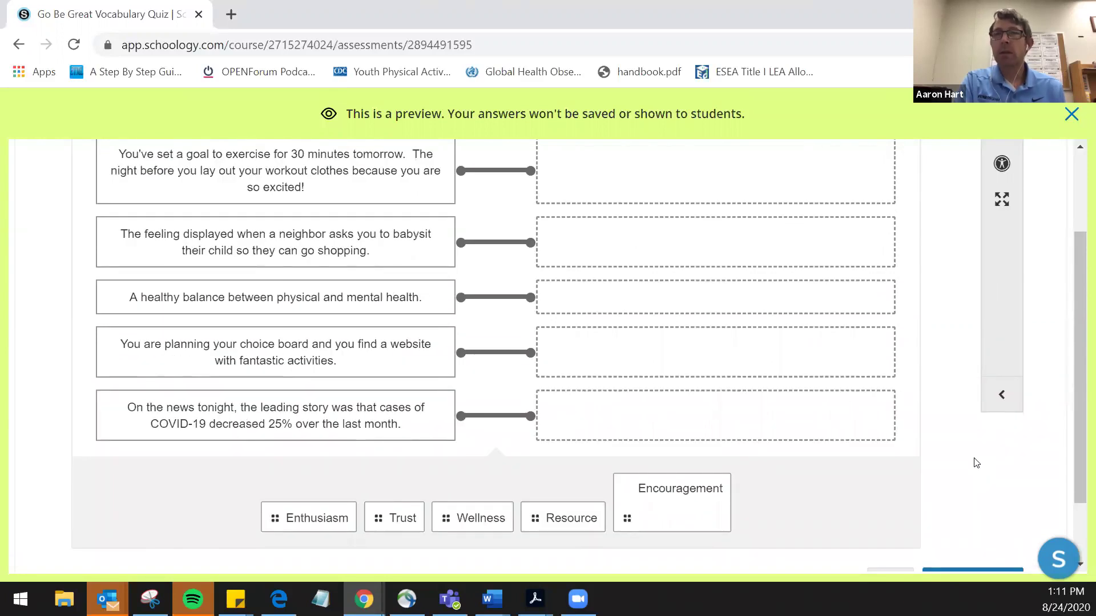
{"action": "scroll", "coordinate": [976, 463], "scroll_direction": "up", "scroll_amount": 2}
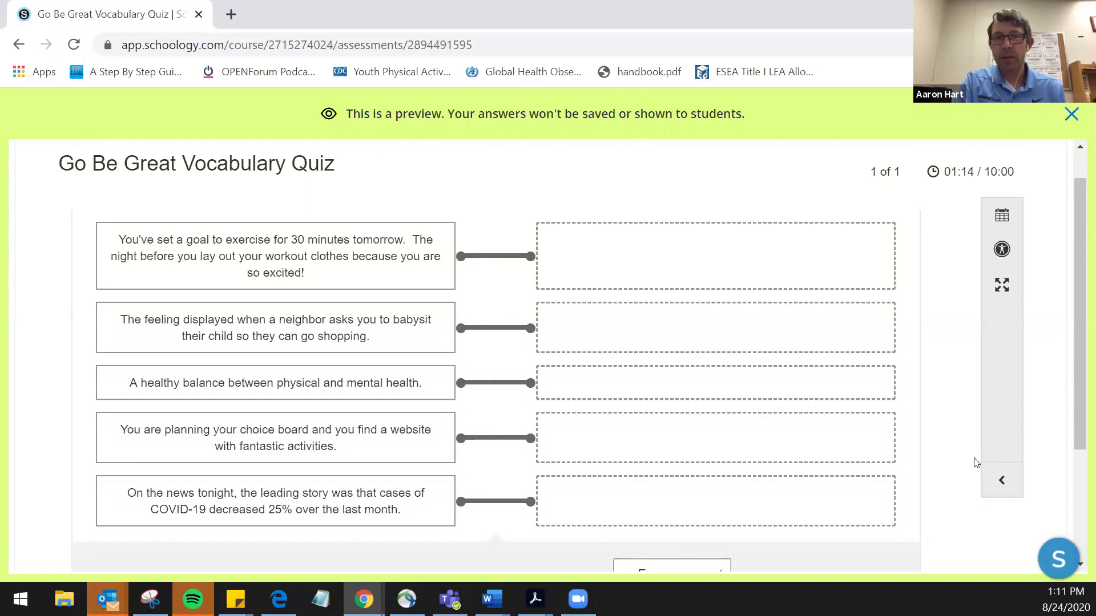
{"action": "scroll", "coordinate": [976, 463], "scroll_direction": "down", "scroll_amount": 2}
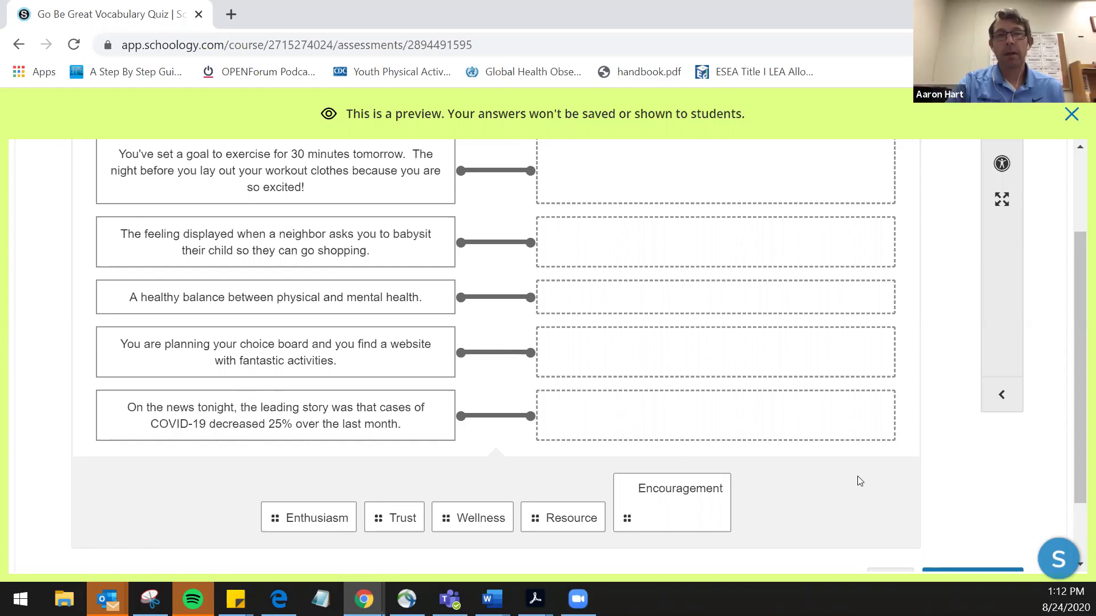
- Finish the vocabulary quiz attempt through its review page without answering, and close the preview
{"action": "scroll", "coordinate": [879, 482], "scroll_direction": "down", "scroll_amount": 2}
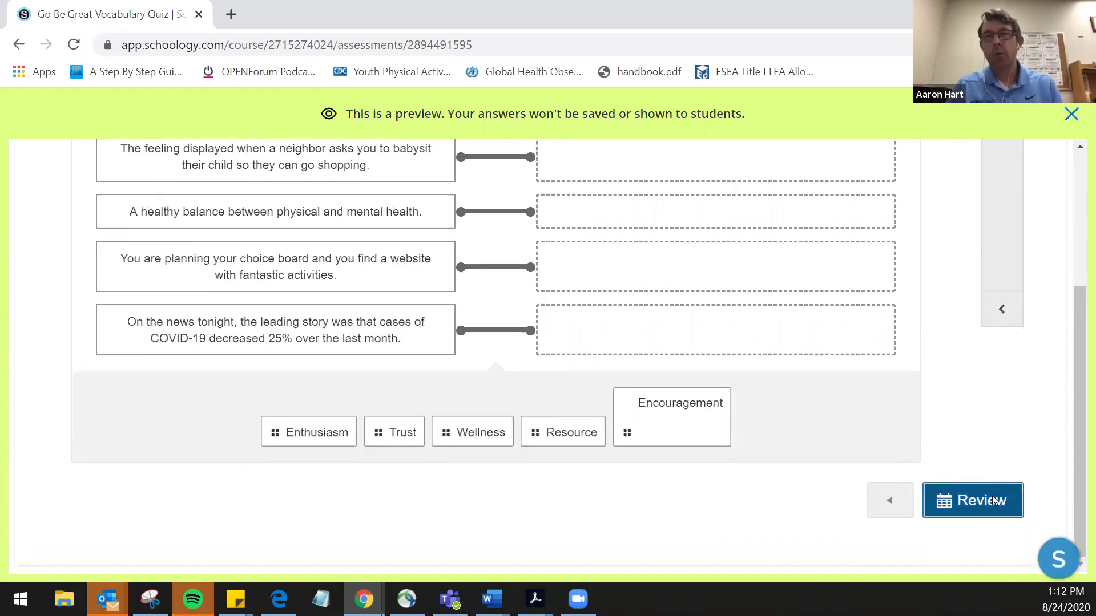
{"action": "left_click", "coordinate": [994, 501]}
{"action": "left_click", "coordinate": [508, 417]}
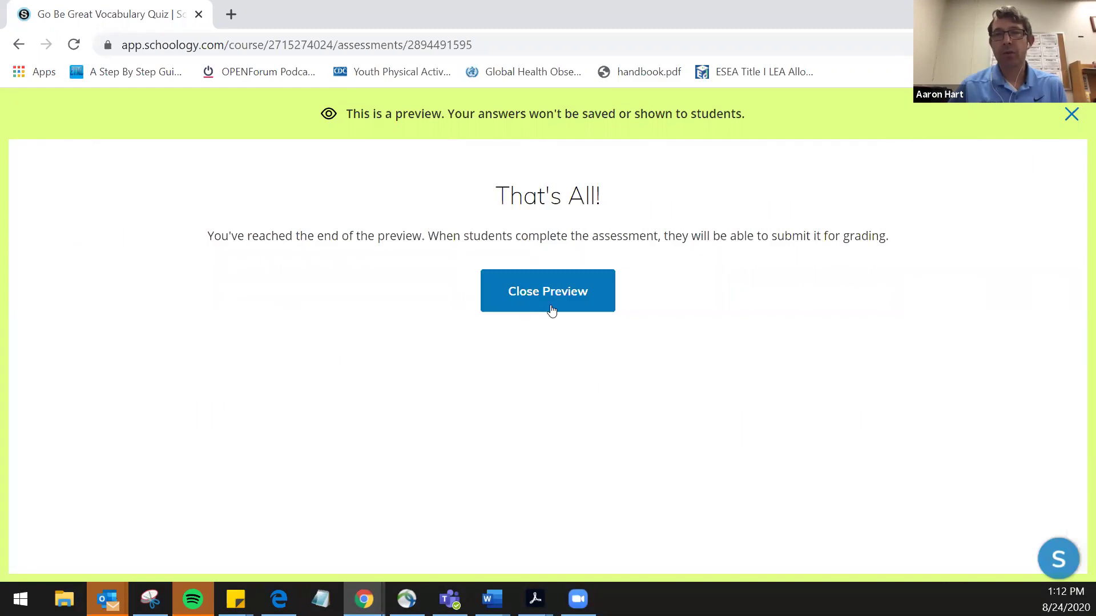
{"action": "left_click", "coordinate": [527, 308]}
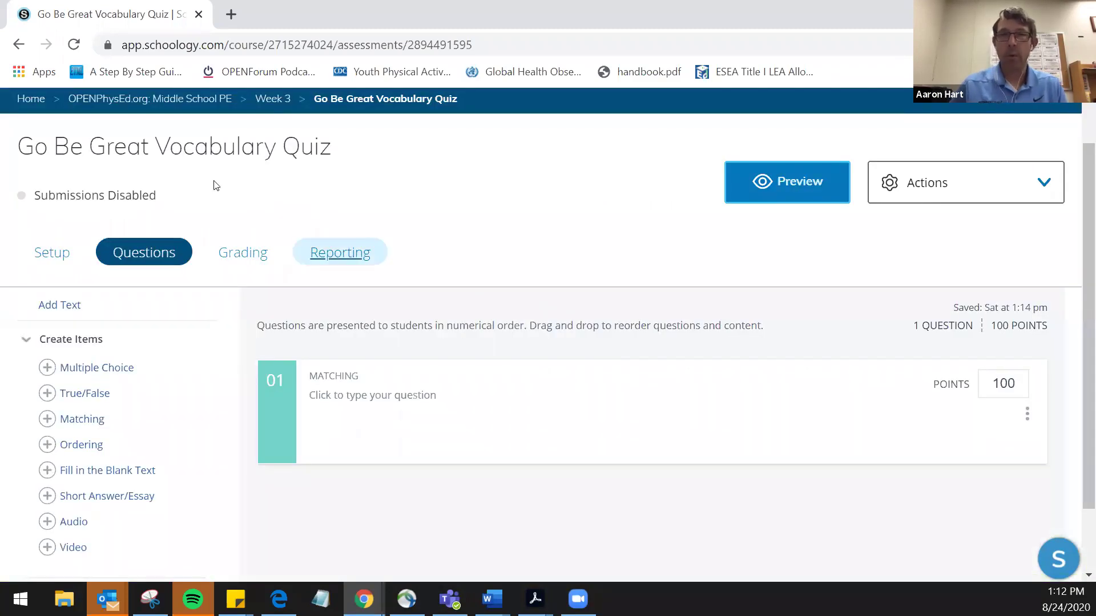
- Return to the OPENPhysEd.org: Middle School PE course page and refresh its upcoming items
{"action": "left_click", "coordinate": [197, 104]}
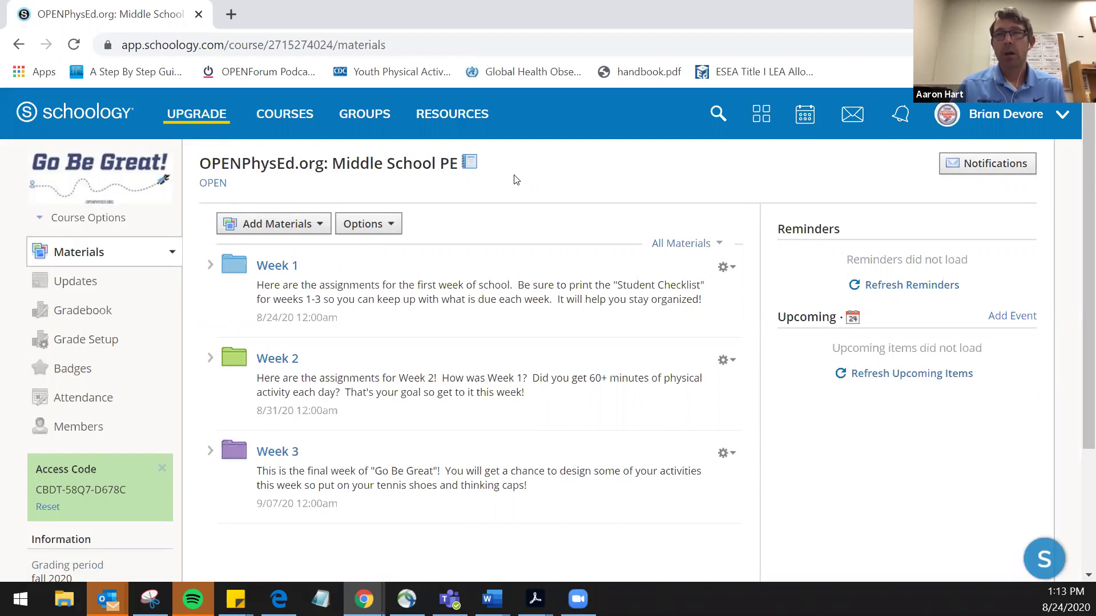
{"action": "left_click", "coordinate": [871, 379]}
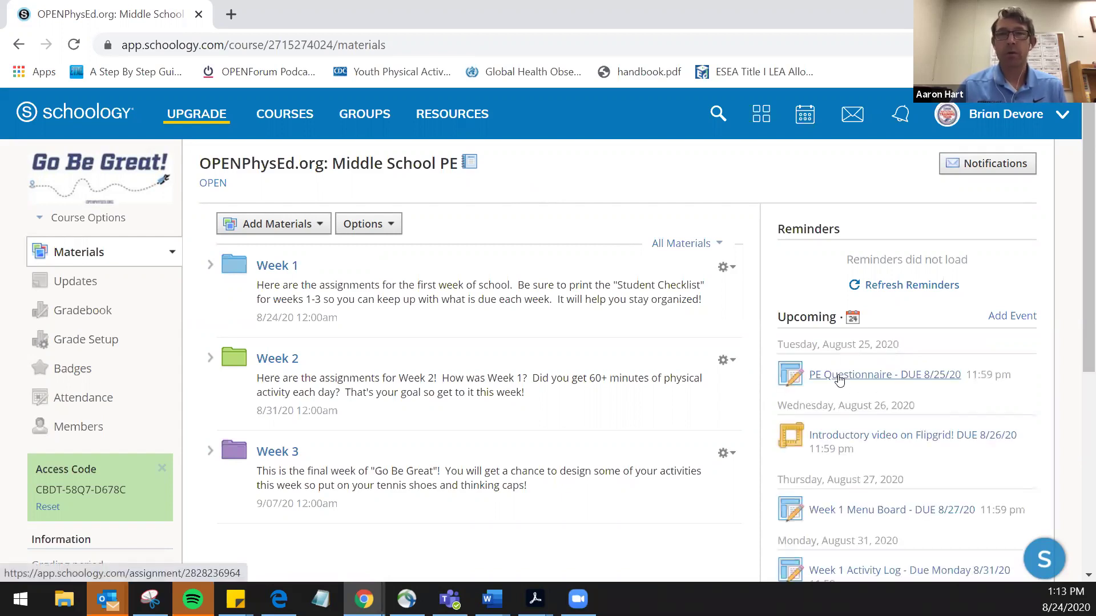